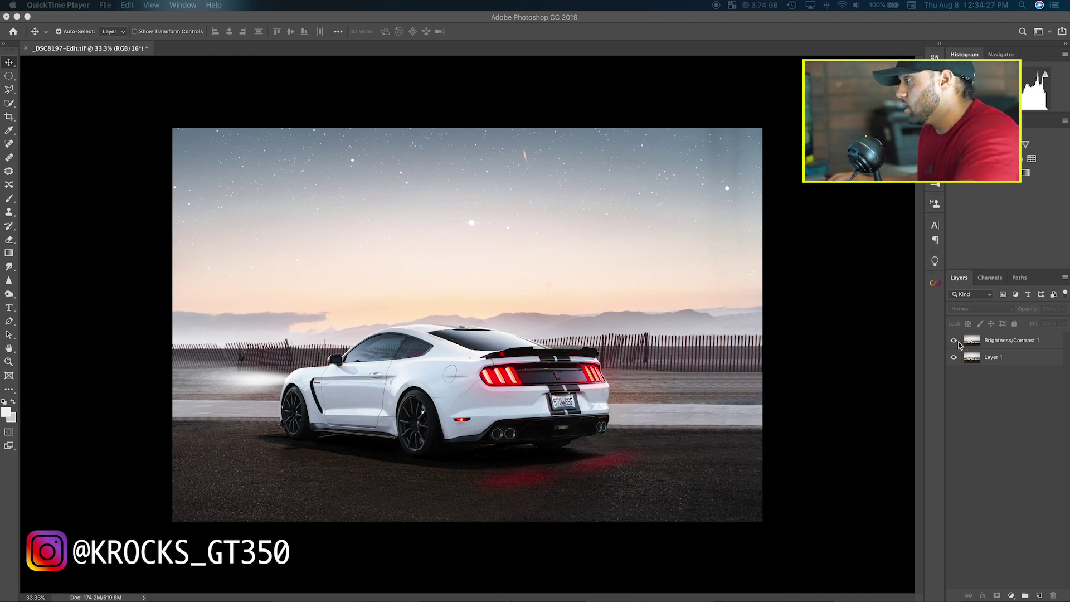
Toggle the Brightness/Contrast 1 layer repeatedly to compare the finished edit with the original, leaving it hidden.
left_click(979, 401)
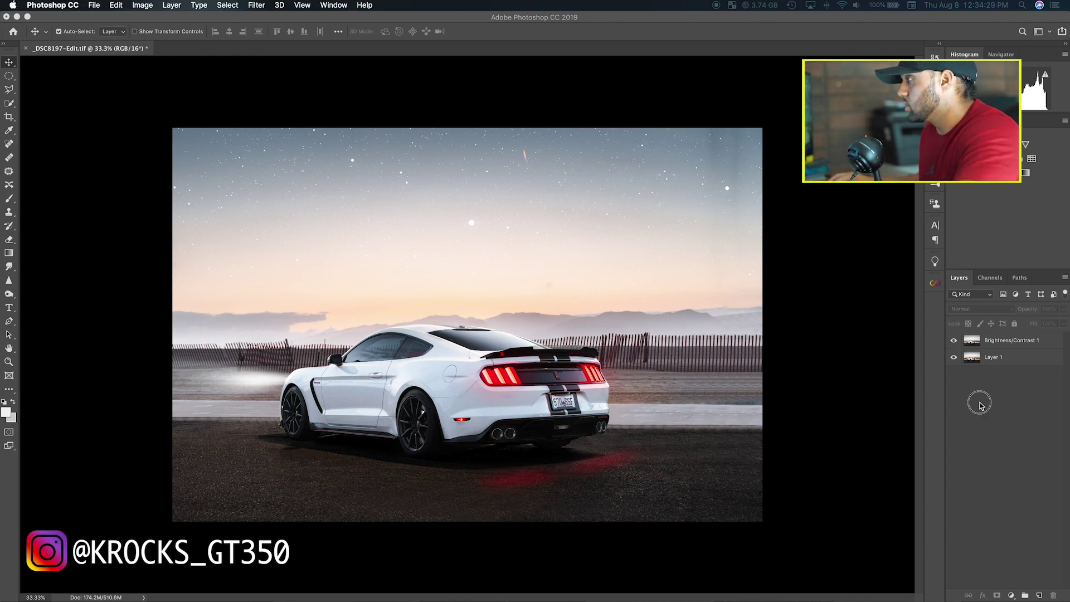
left_click(953, 341)
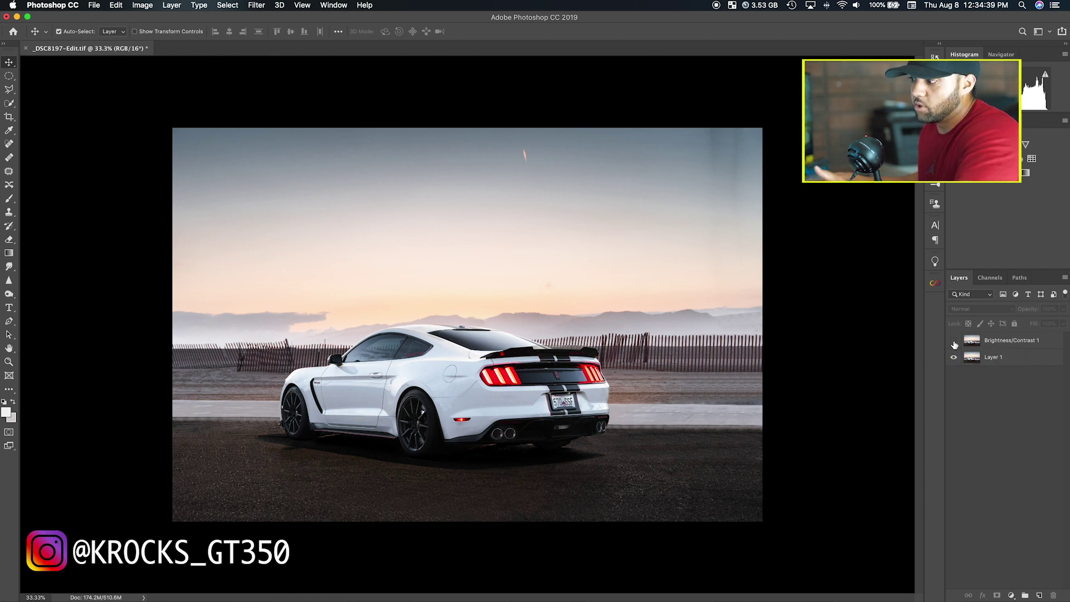
left_click(954, 342)
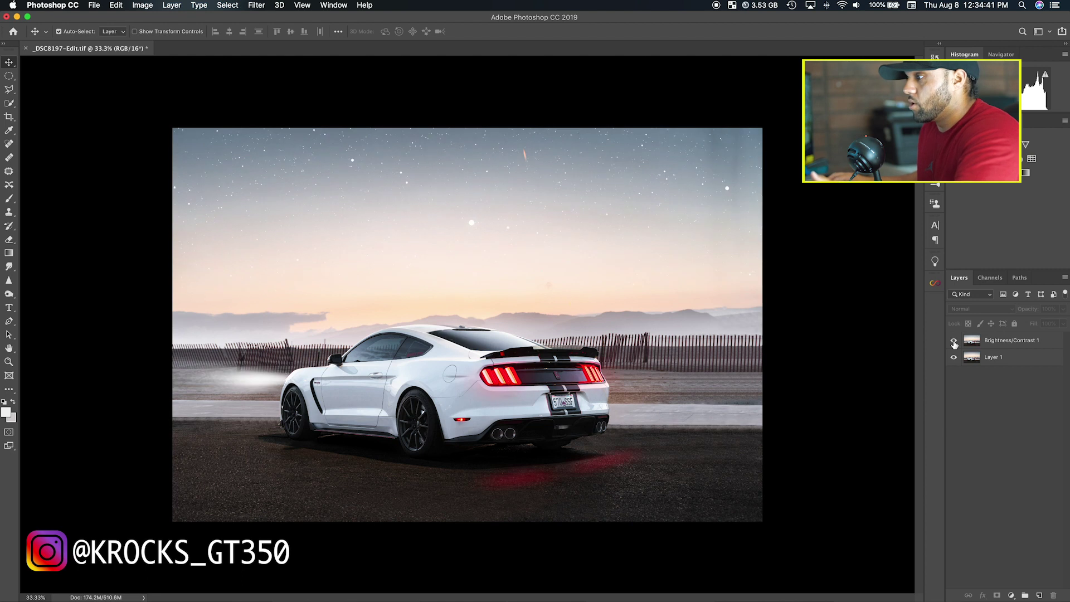
left_click(954, 342)
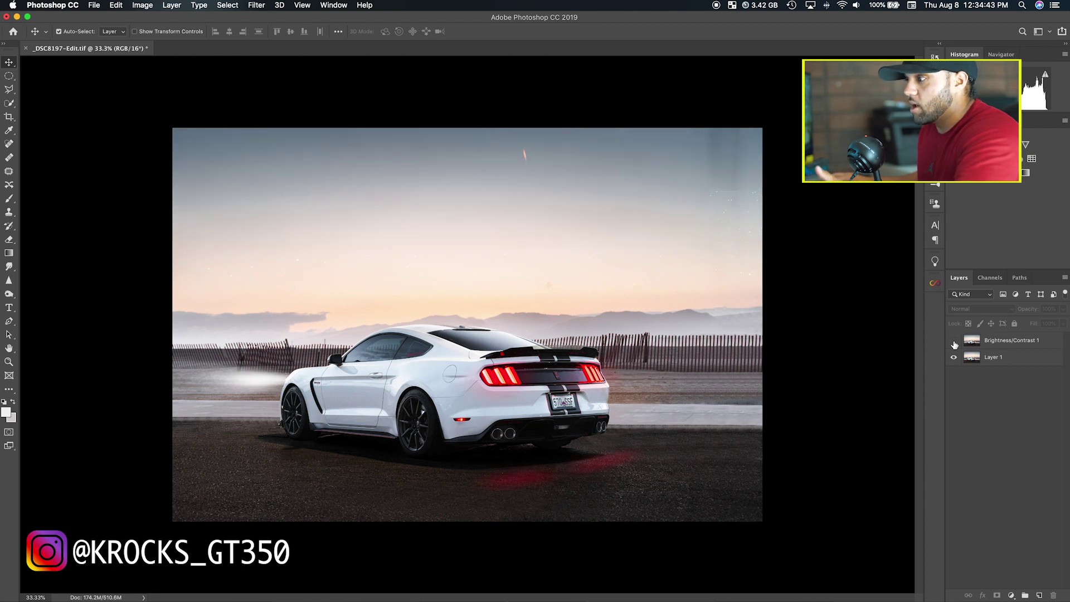
left_click(954, 342)
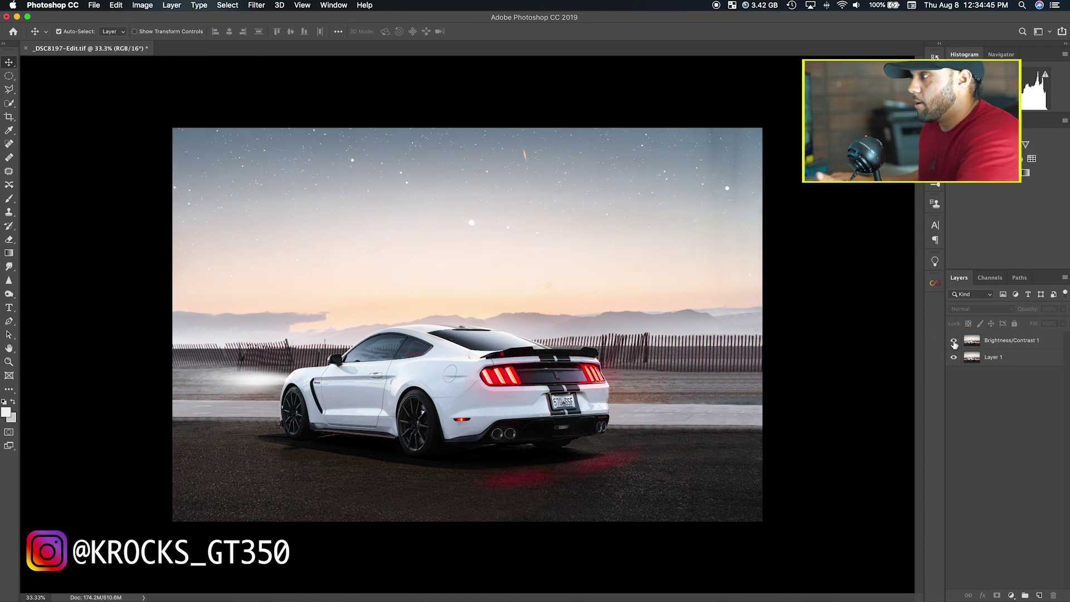
left_click(954, 342)
left_click(954, 342)
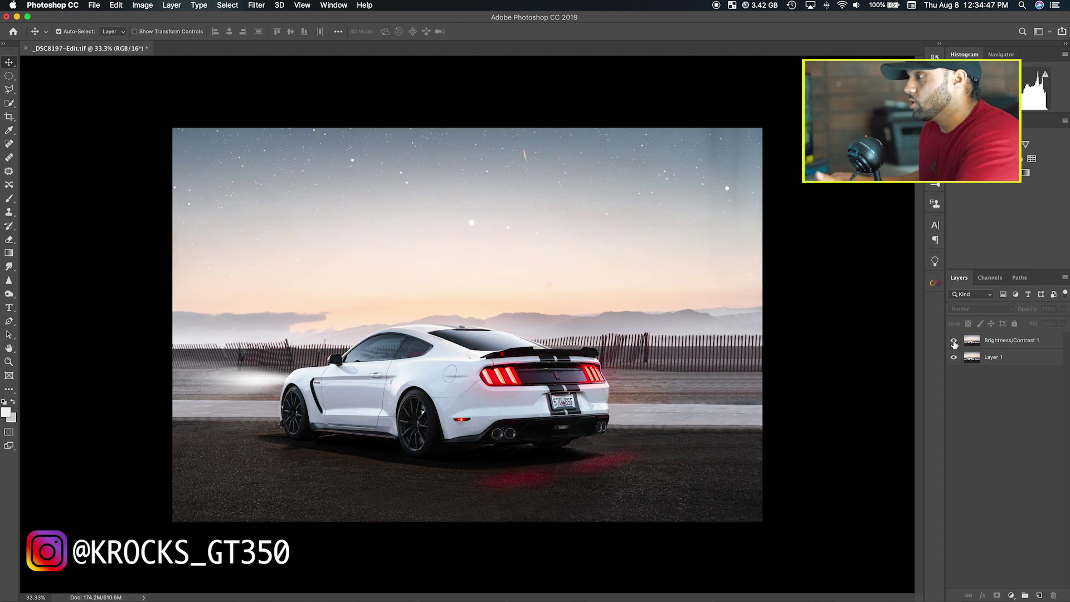
left_click(954, 342)
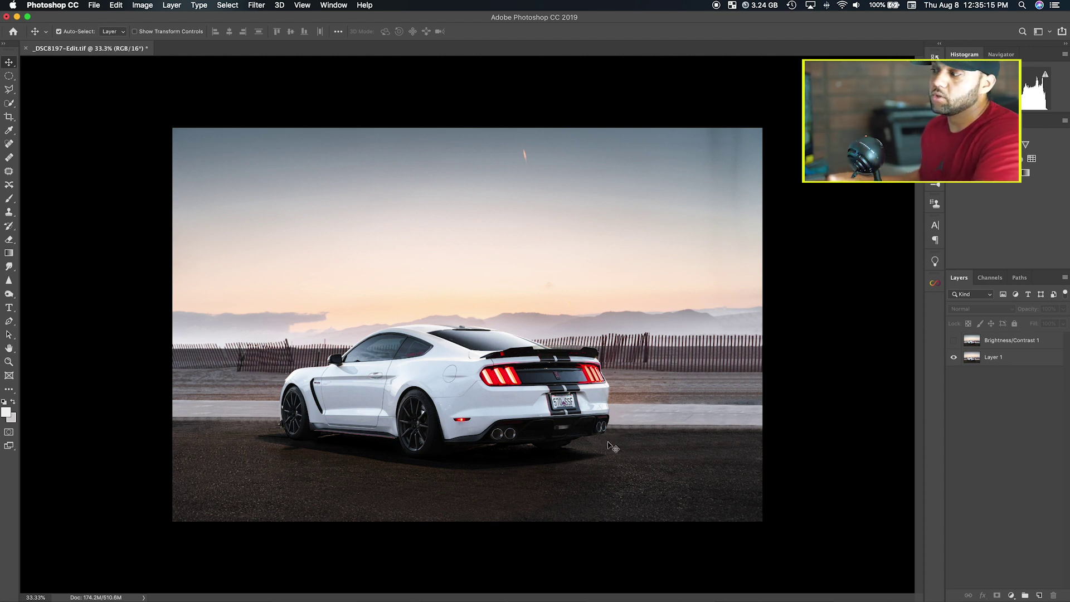
key("ctrl+Up")
Copy the two-beam headlight image from the 'headlight beam png' Google Images results.
left_click(465, 283)
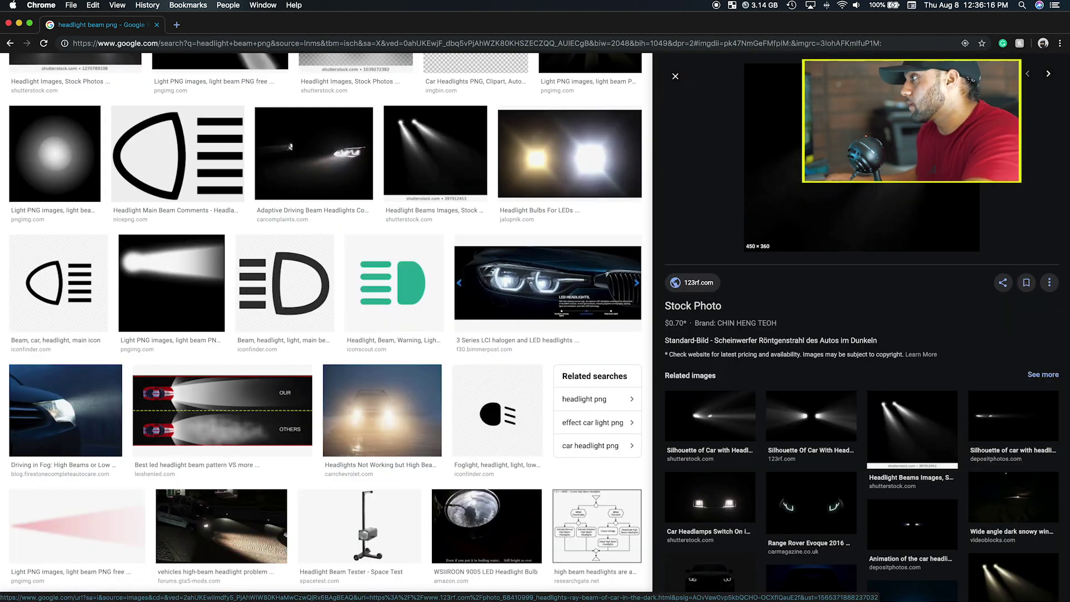
right_click(881, 136)
left_click(908, 227)
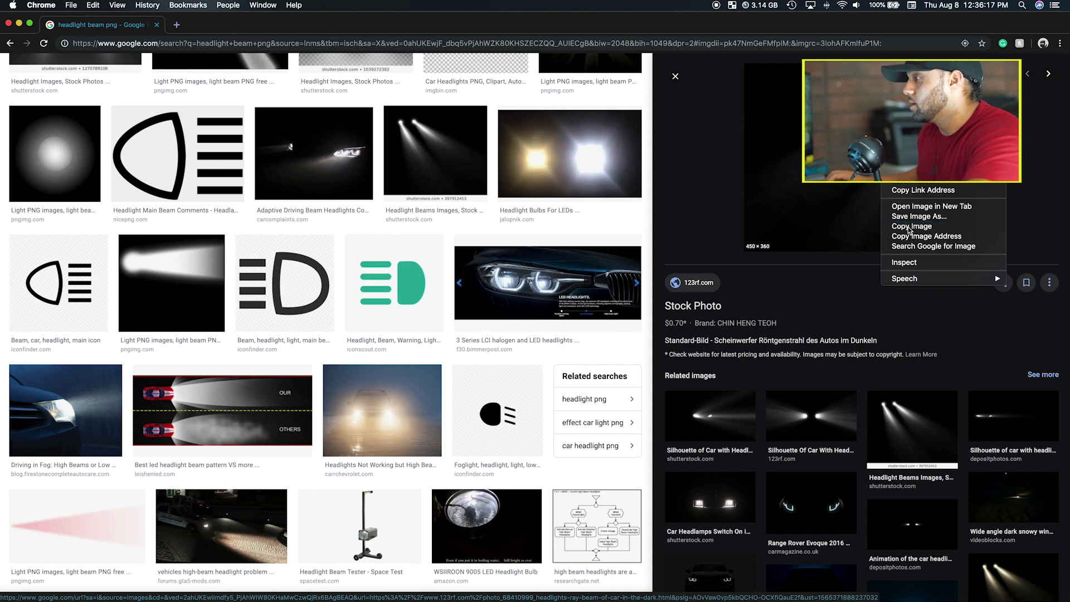
Paste the headlight beam image above Layer 1 and move it to the car's front left.
key("ctrl+Up")
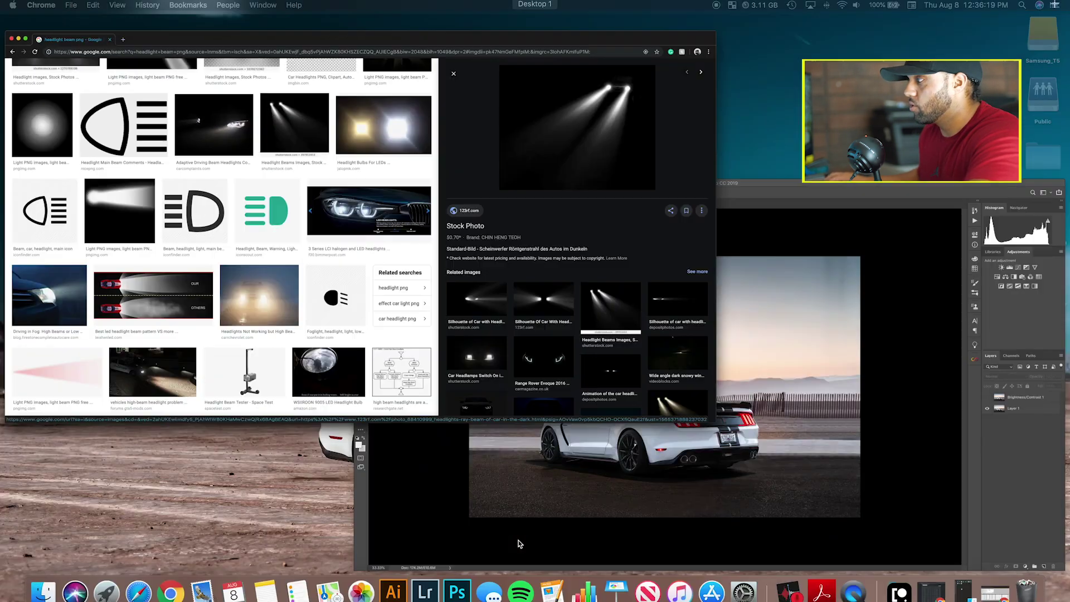
left_click(849, 419)
left_click(1018, 357)
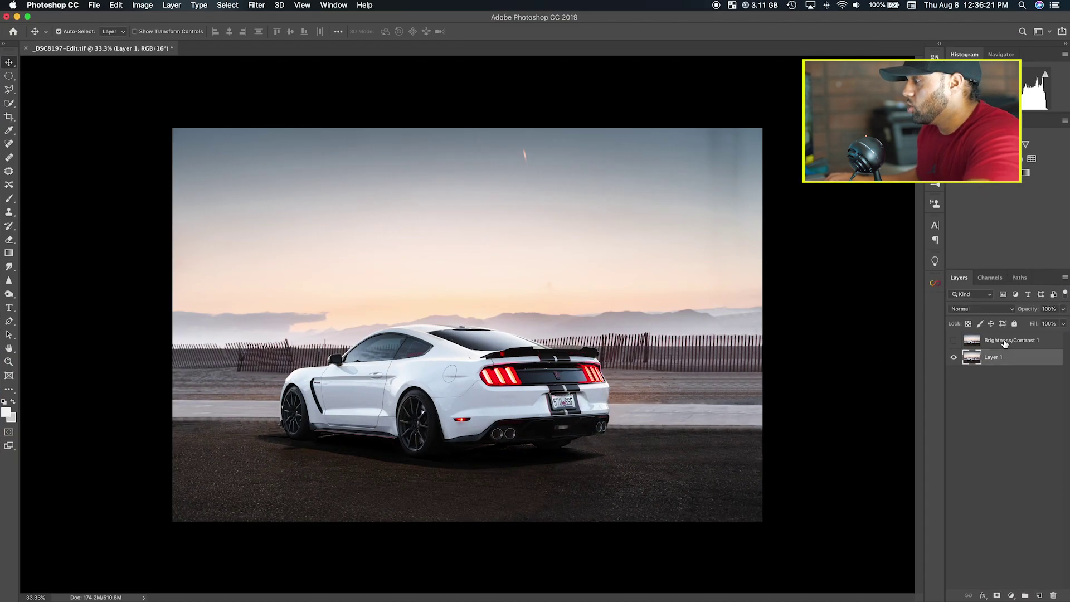
key("super+v")
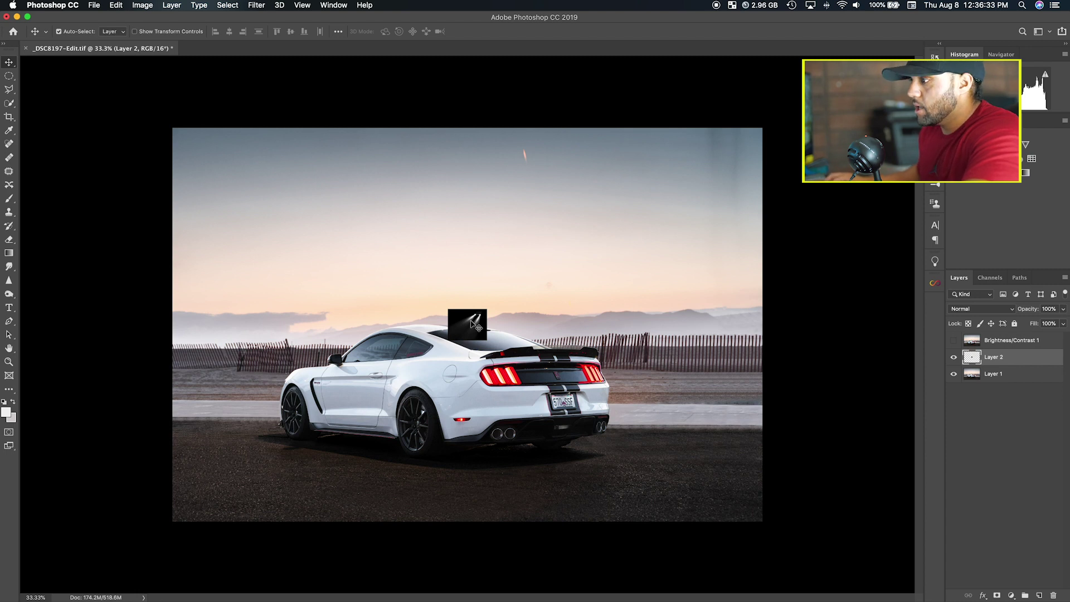
left_click_drag(474, 323, 296, 395)
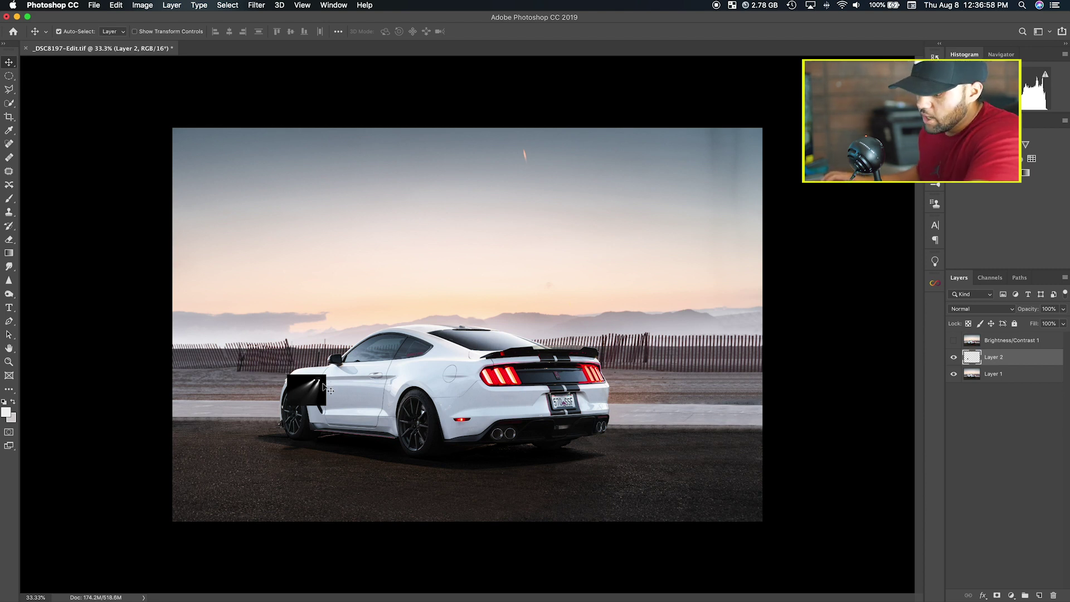
key("super+t")
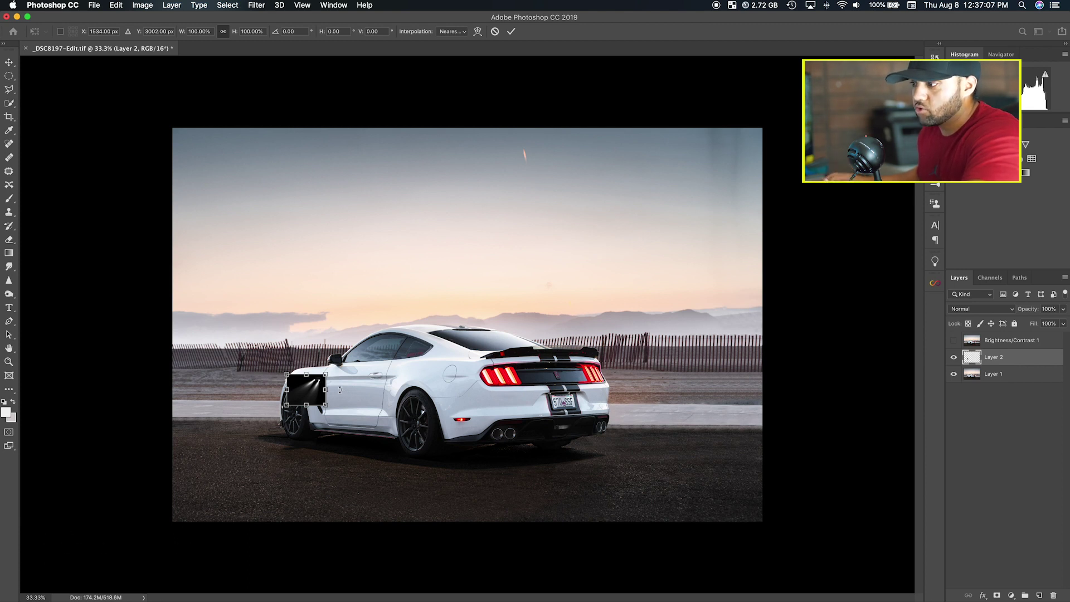
key("Return")
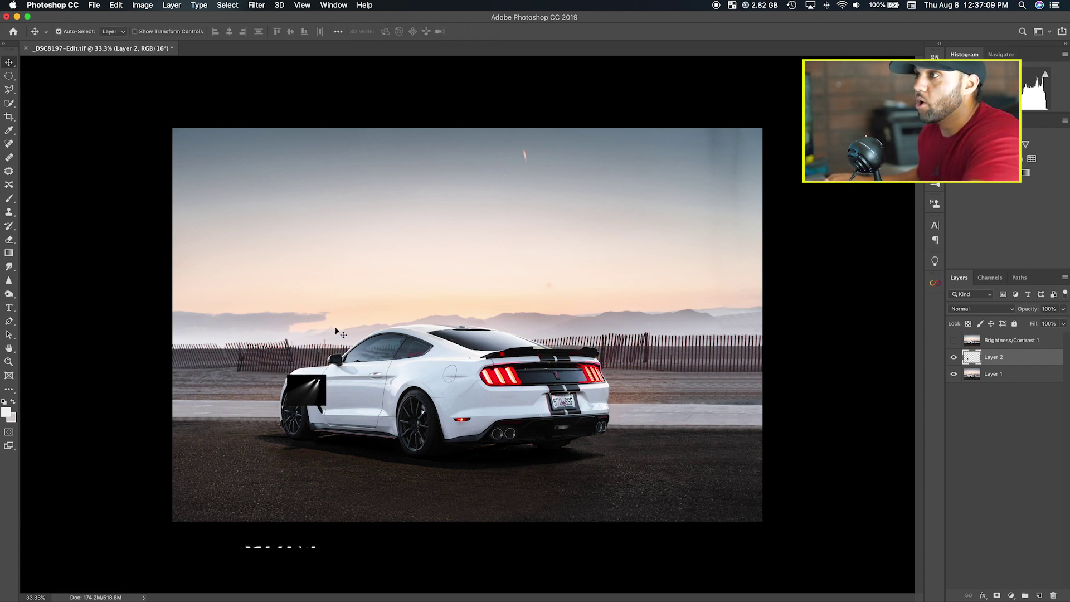
left_click(118, 6)
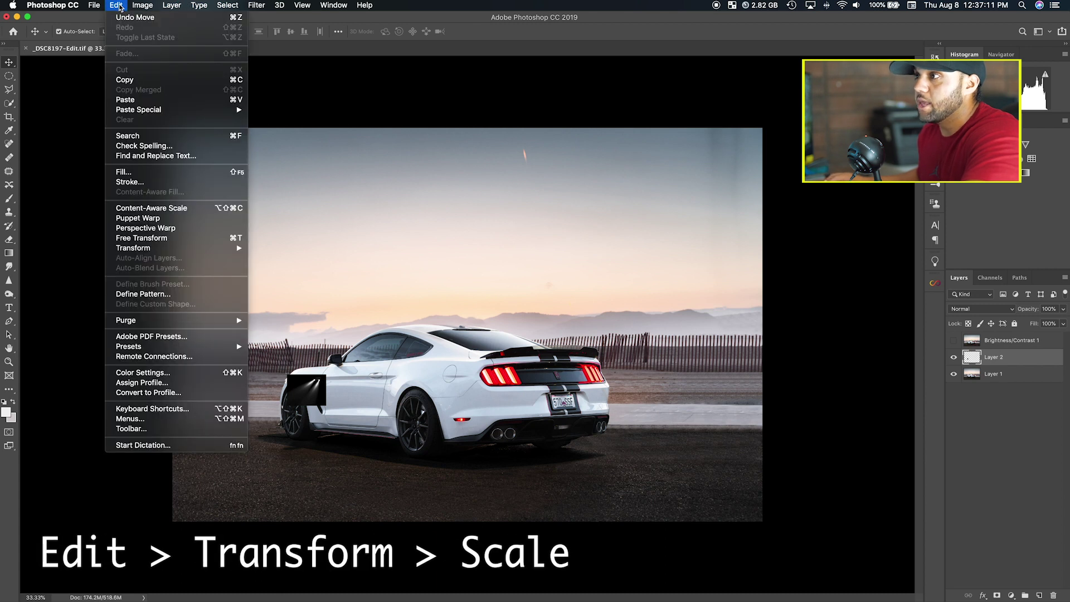
mouse_move(159, 252)
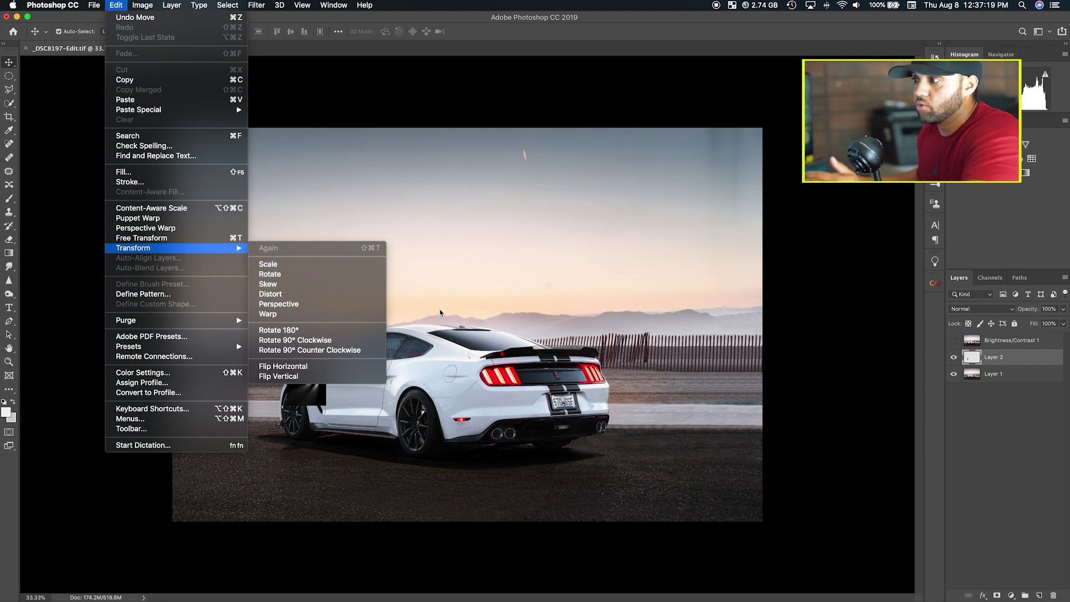
left_click(322, 271)
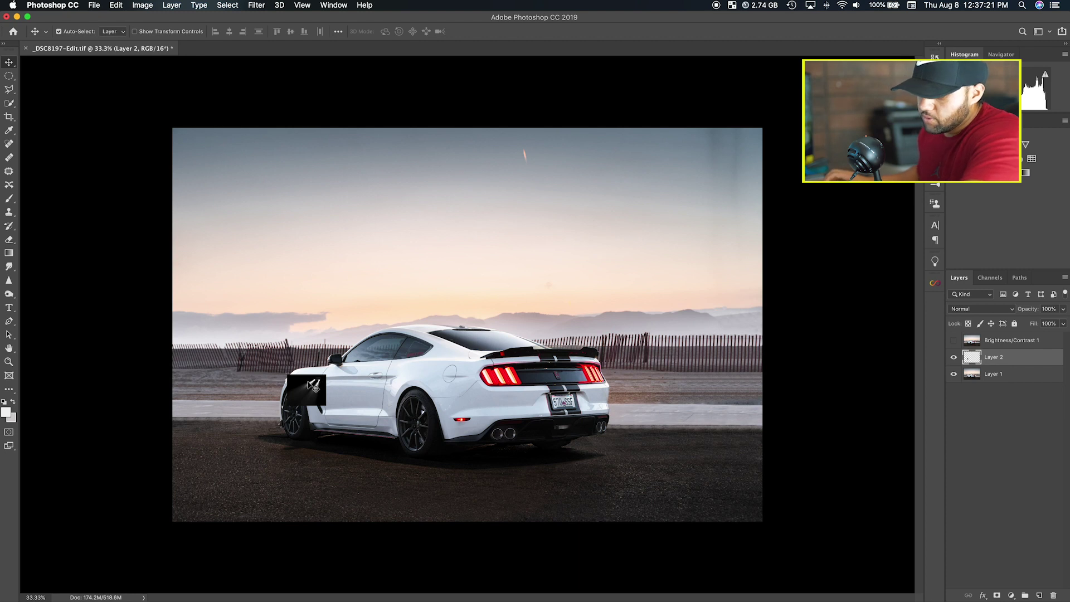
key("super+t")
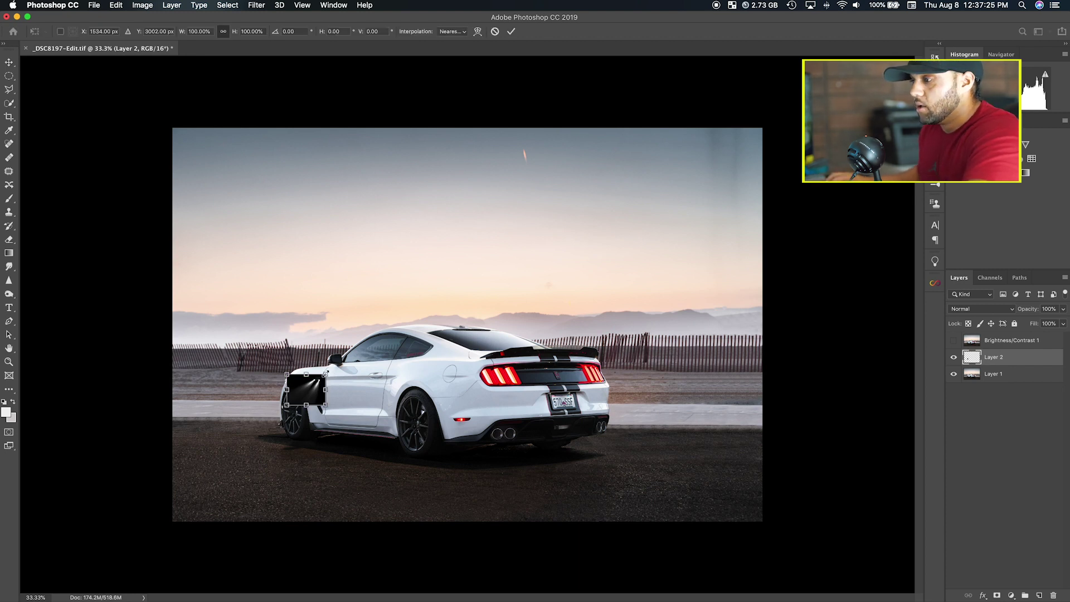
left_click_drag(326, 374, 577, 282)
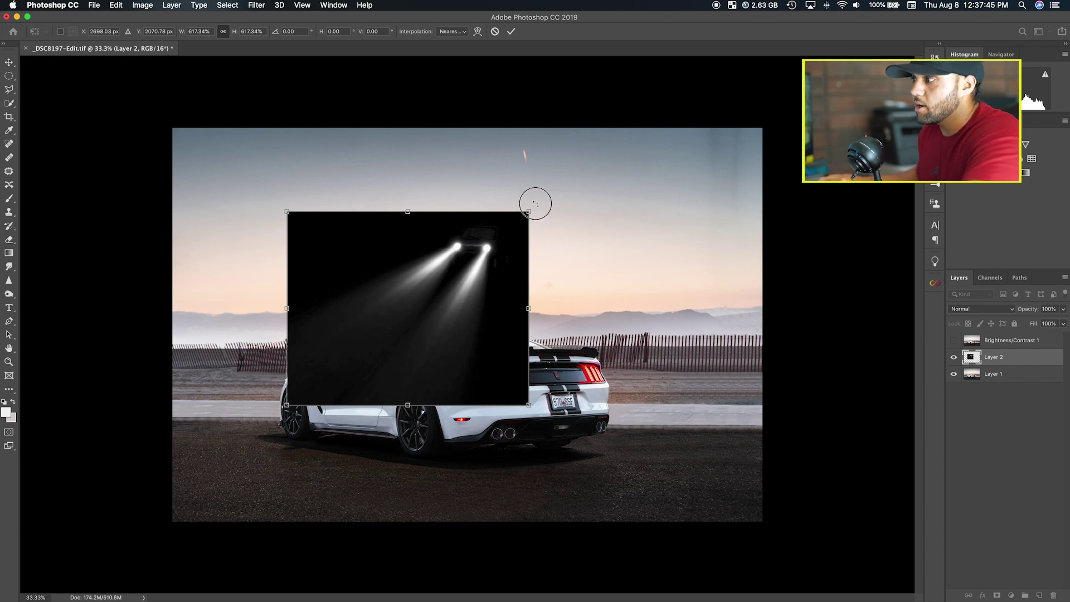
Rotate and enlarge the beam layer onto the car's front at 64% opacity, commit, then restore full opacity.
left_click_drag(535, 203, 306, 376)
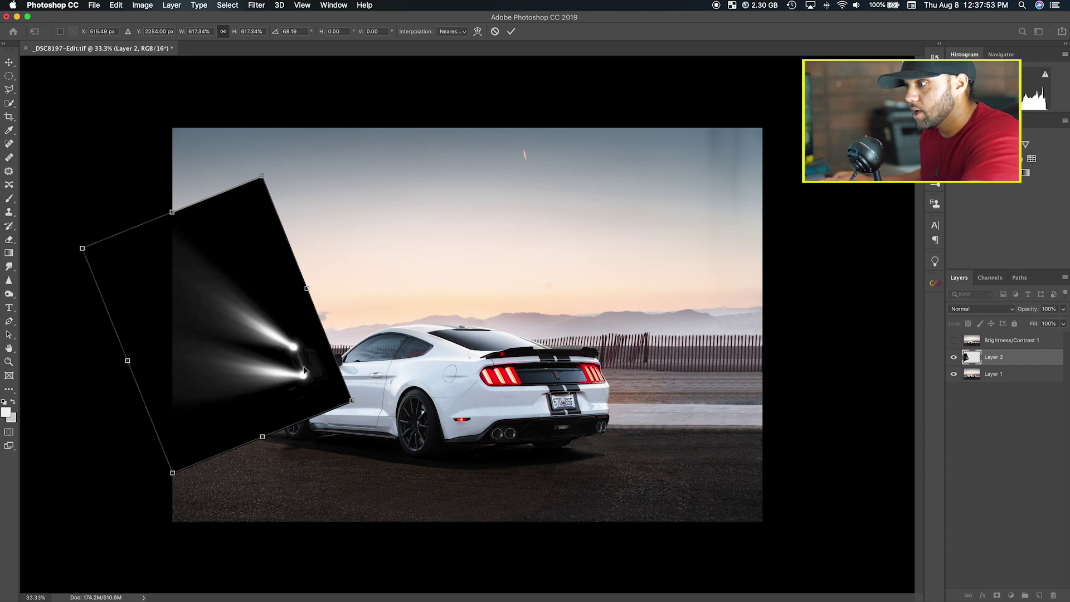
mouse_move(305, 382)
left_mouse_down()
mouse_move(282, 382)
mouse_move(289, 376)
mouse_move(288, 398)
mouse_move(300, 389)
left_mouse_up()
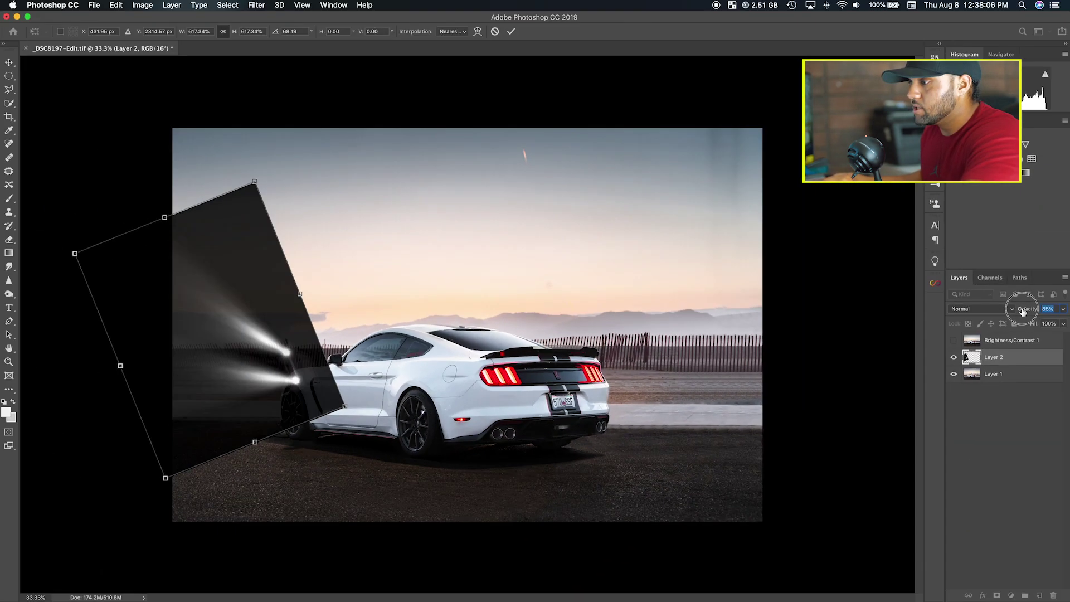
left_click_drag(943, 326, 931, 329)
left_click_drag(1015, 311, 1013, 311)
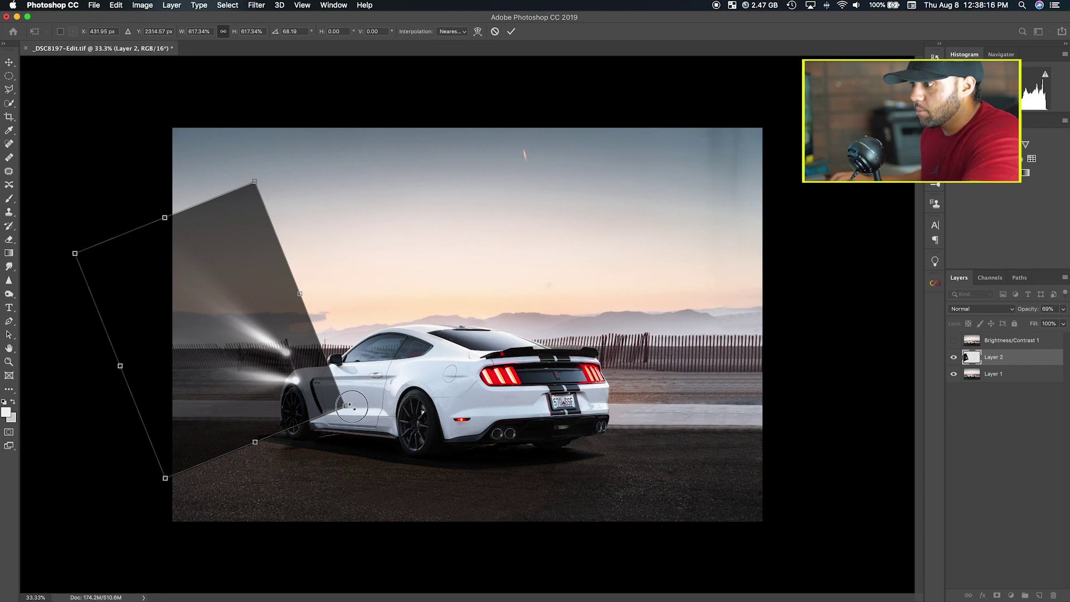
left_click_drag(349, 407, 325, 406)
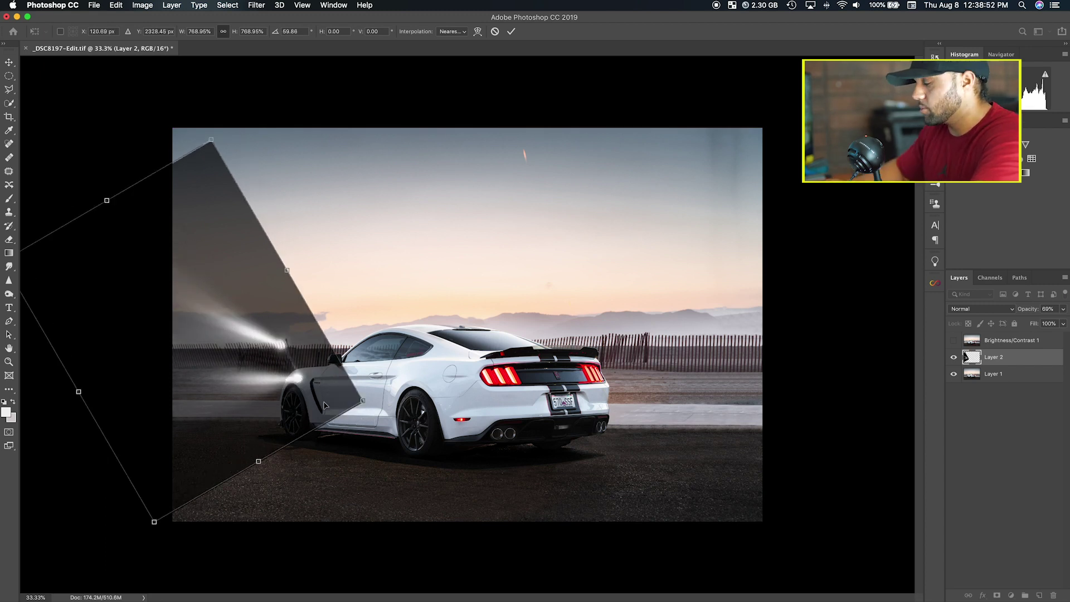
key("Return")
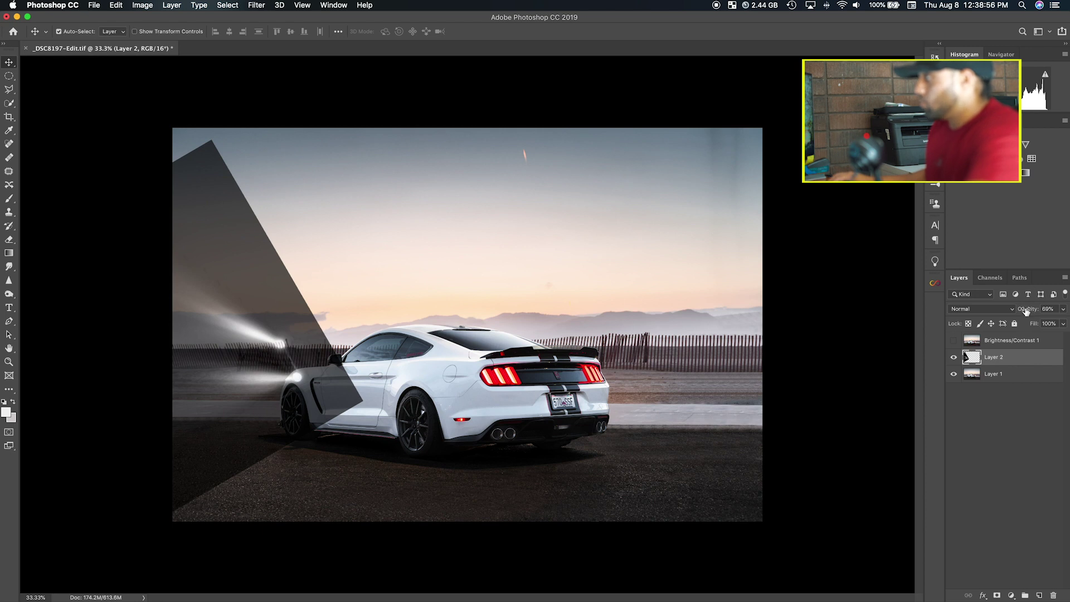
left_click_drag(1026, 311, 1066, 310)
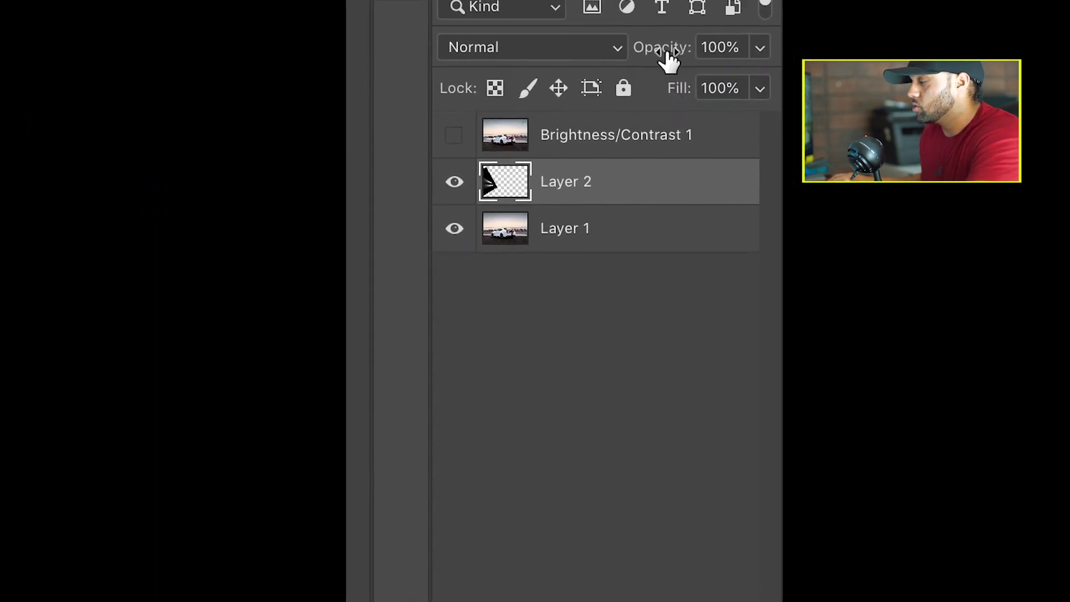
Set Layer 2's blend mode to Screen.
left_click(602, 57)
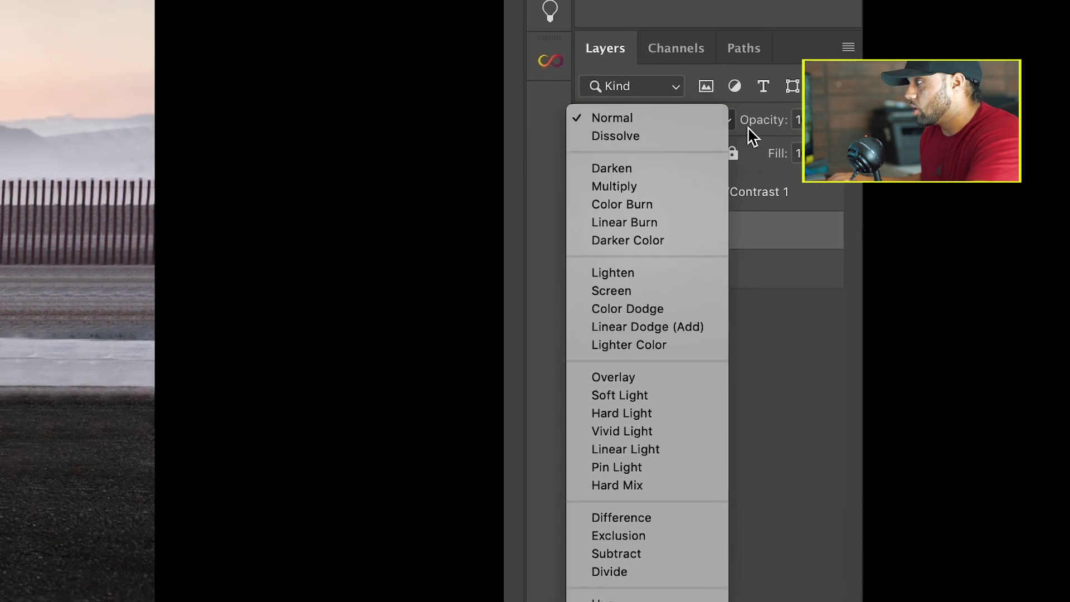
left_click(679, 94)
left_click(734, 131)
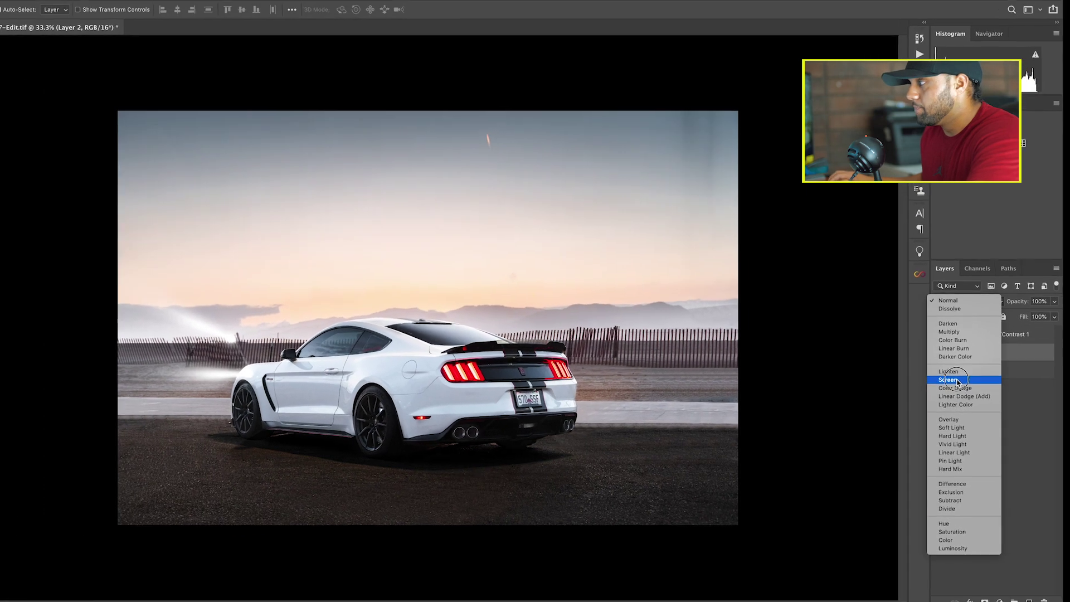
left_click(908, 366)
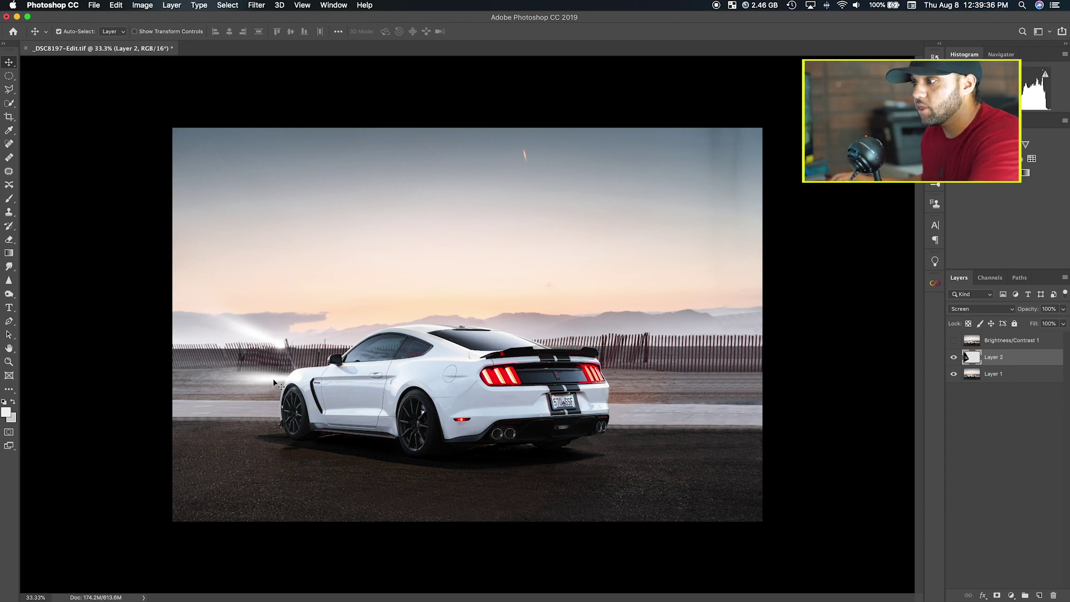
Reposition the light glow so it shines from the Mustang's front headlights.
left_click_drag(274, 382, 420, 473)
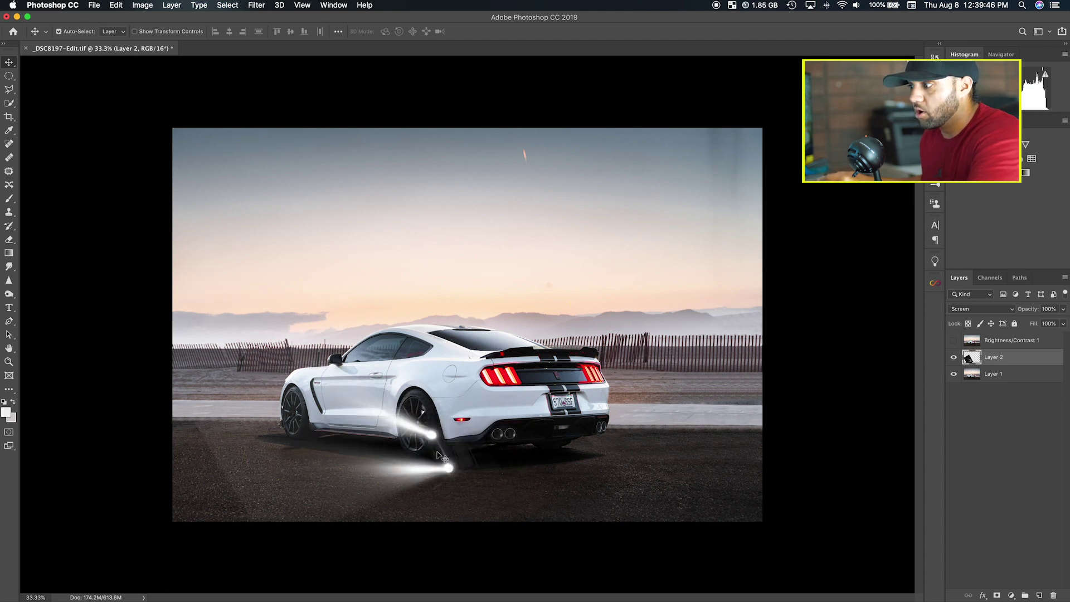
left_click_drag(432, 472, 273, 384)
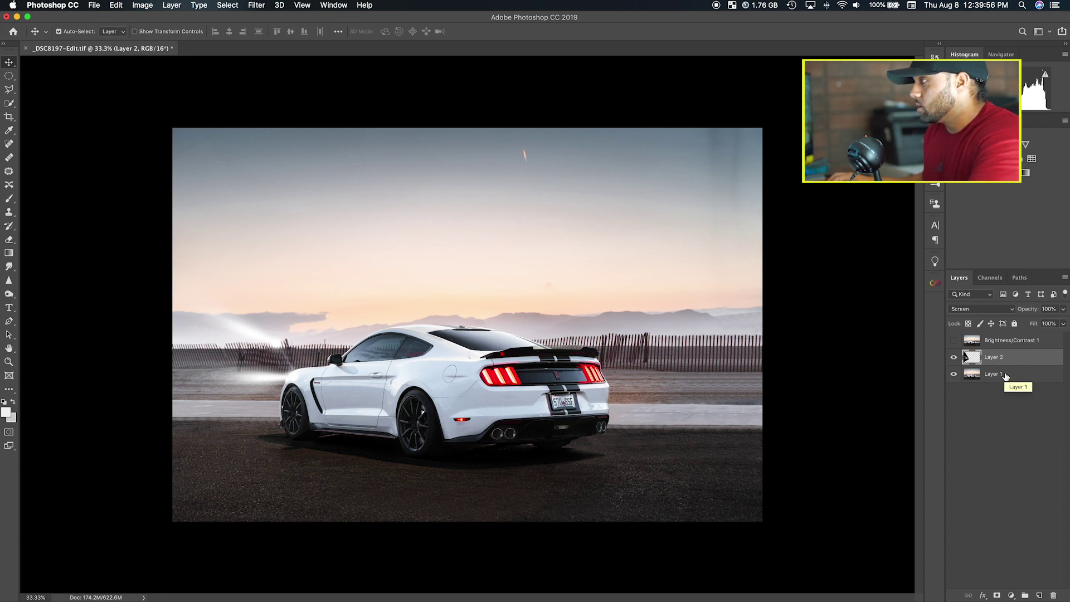
left_click(1005, 375)
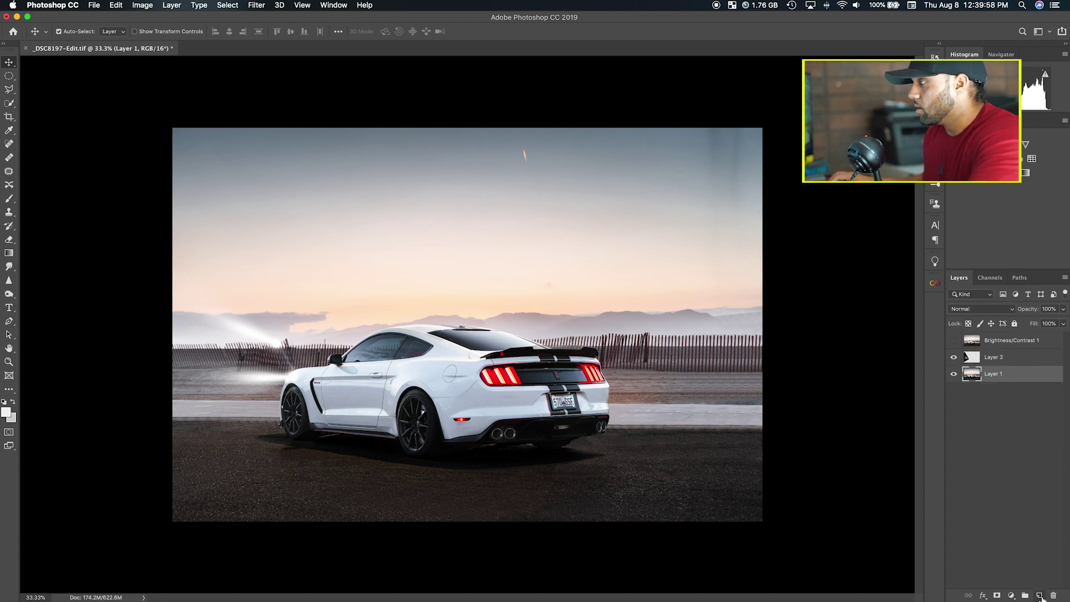
Add a new Layer 3 above Layer 1 and fill it with black.
left_click(1040, 595)
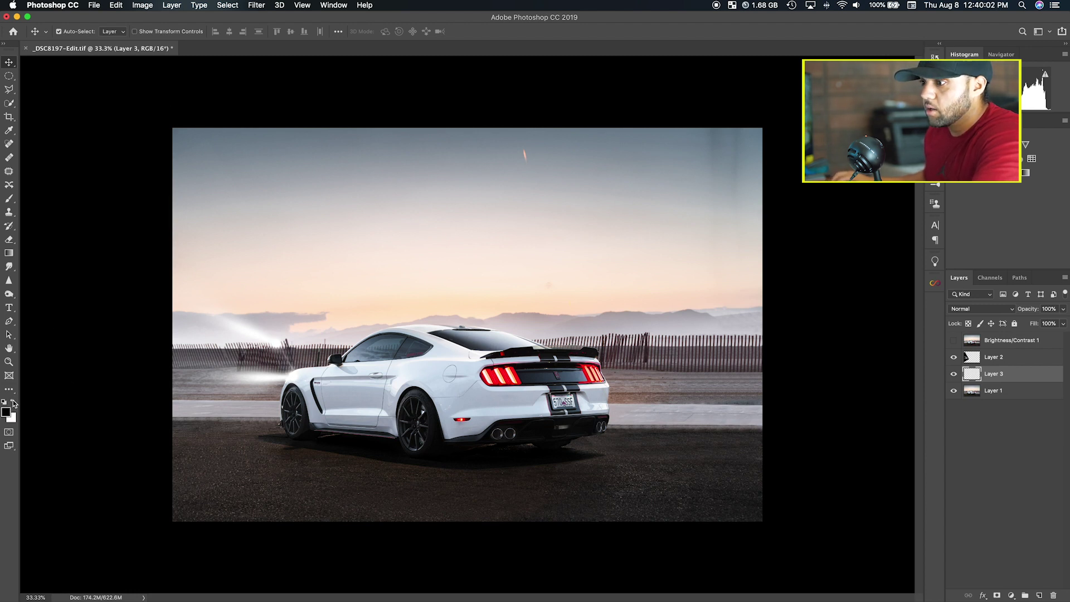
key("super")
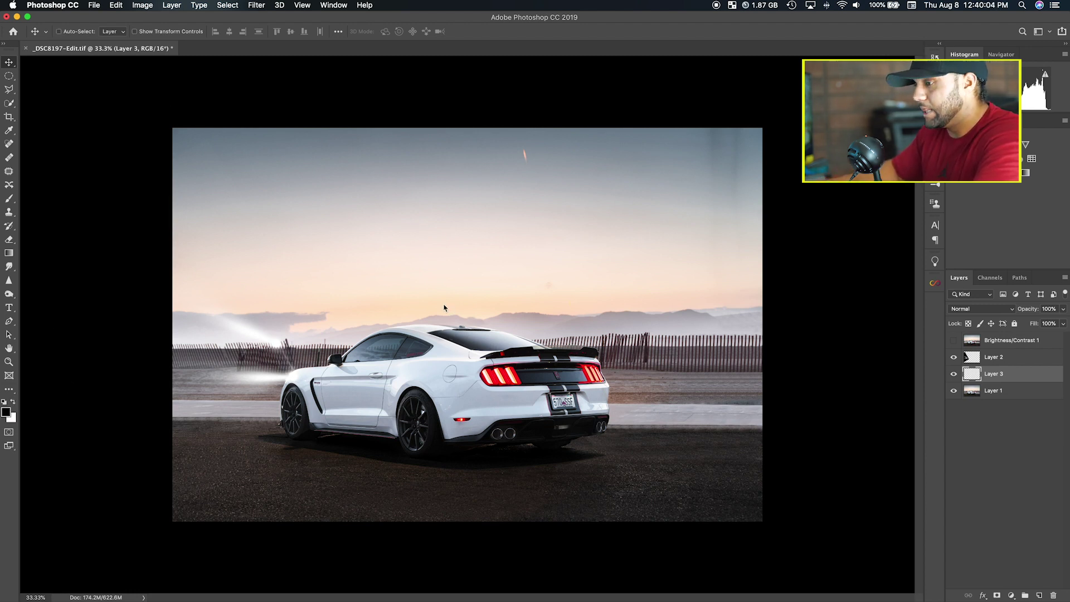
key("super+BackSpace")
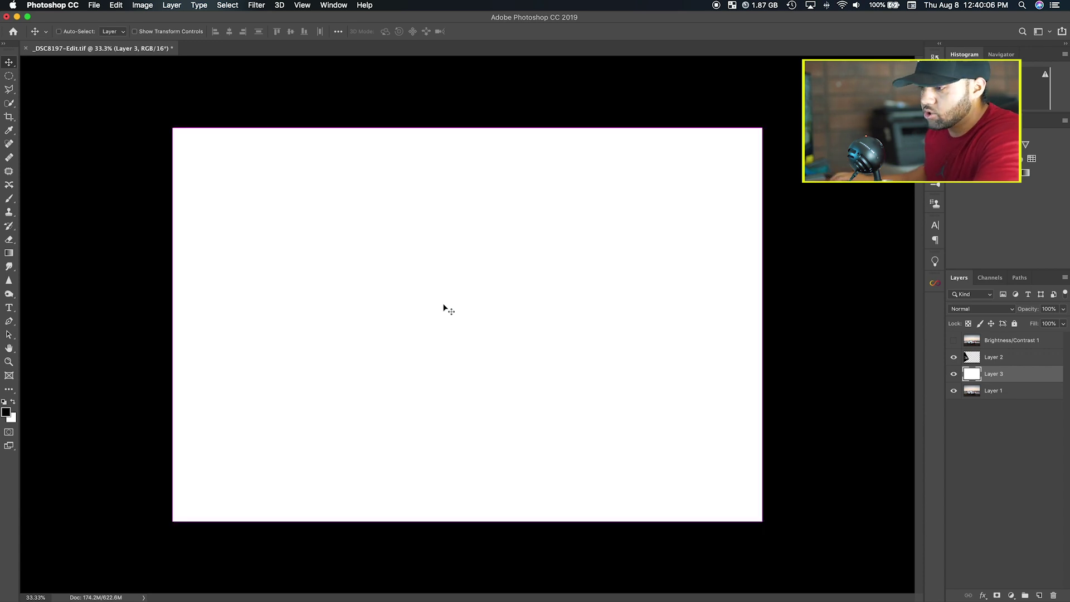
key("super+z")
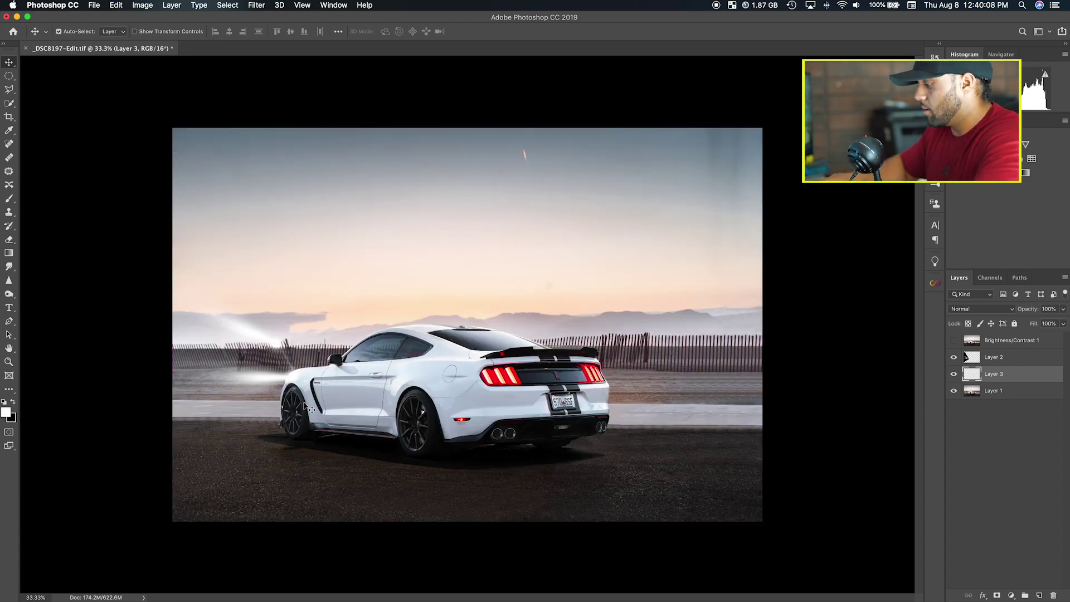
key("super+BackSpace")
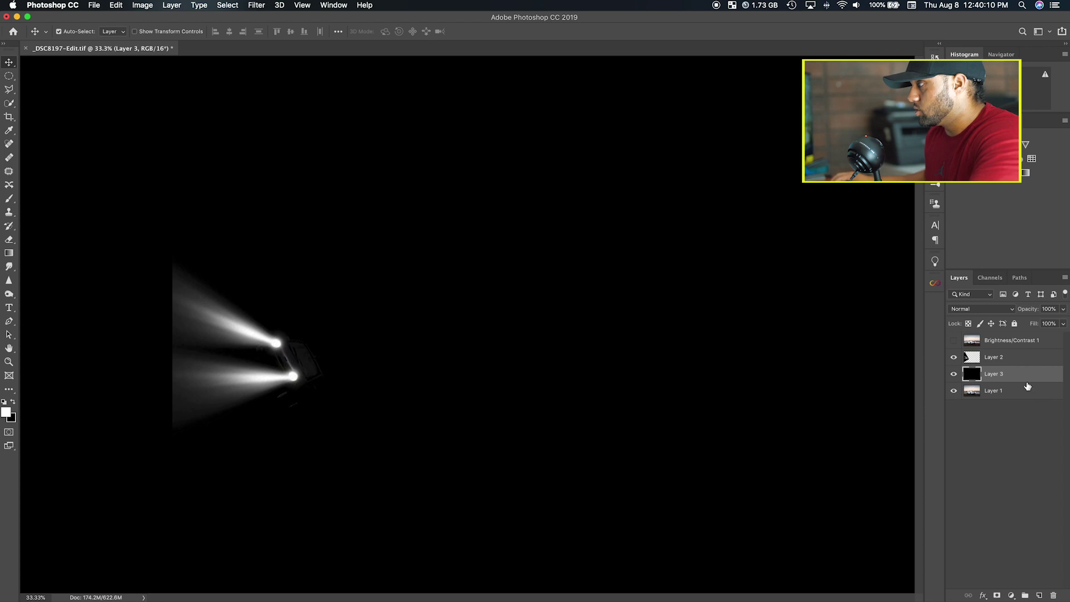
Toggle Layer 3's visibility to compare the beams on black against the photo.
left_click(955, 375)
left_click(954, 374)
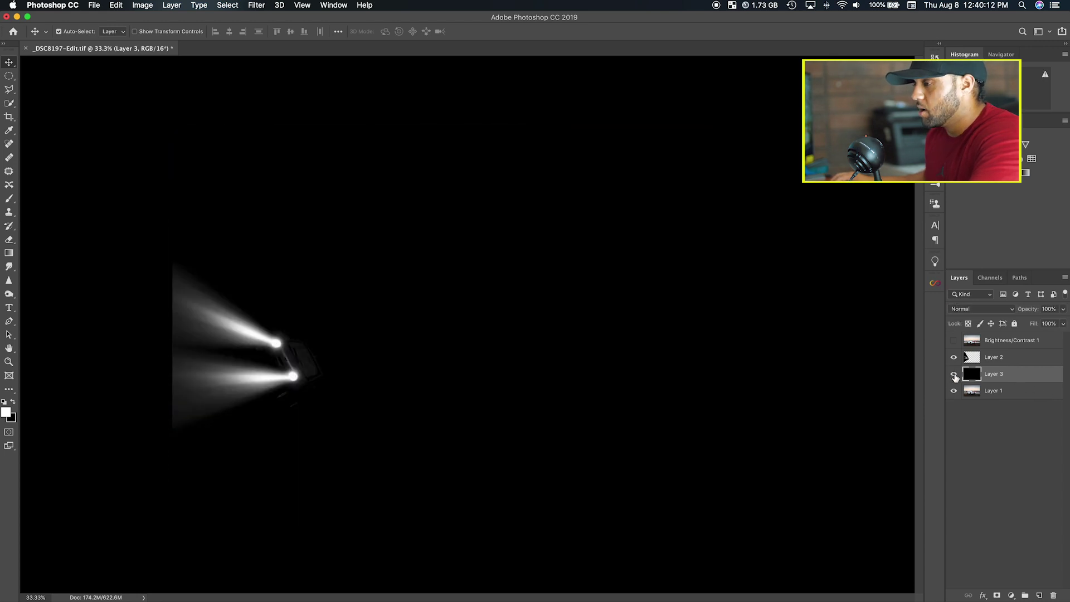
left_click(955, 375)
left_click(954, 374)
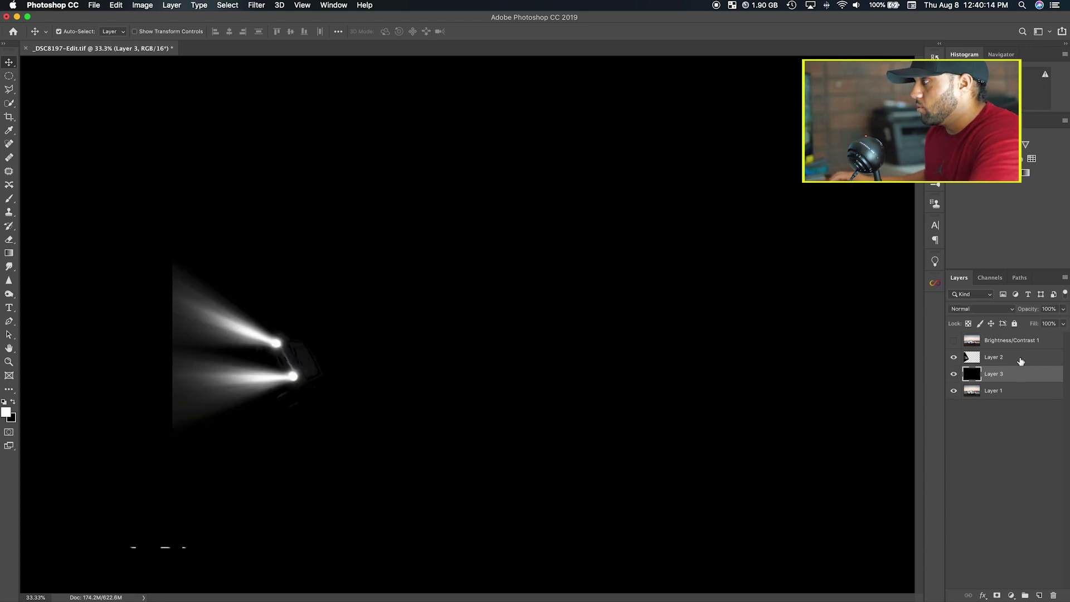
left_click(1021, 361)
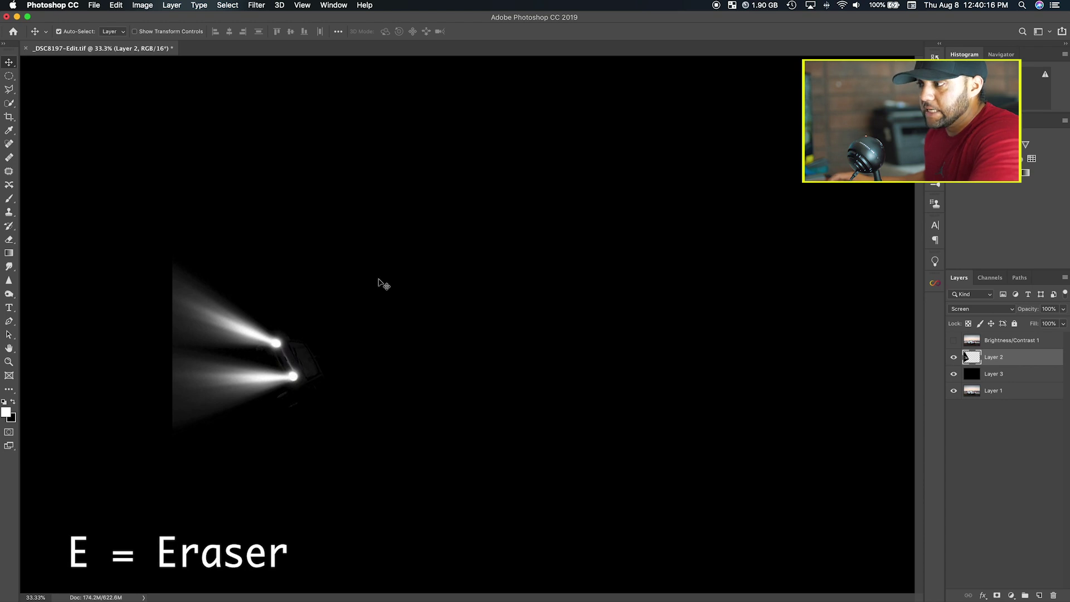
Erase the upper headlight beam and its stray glow on Layer 2 with a 300 px eraser at 100% opacity.
key("e")
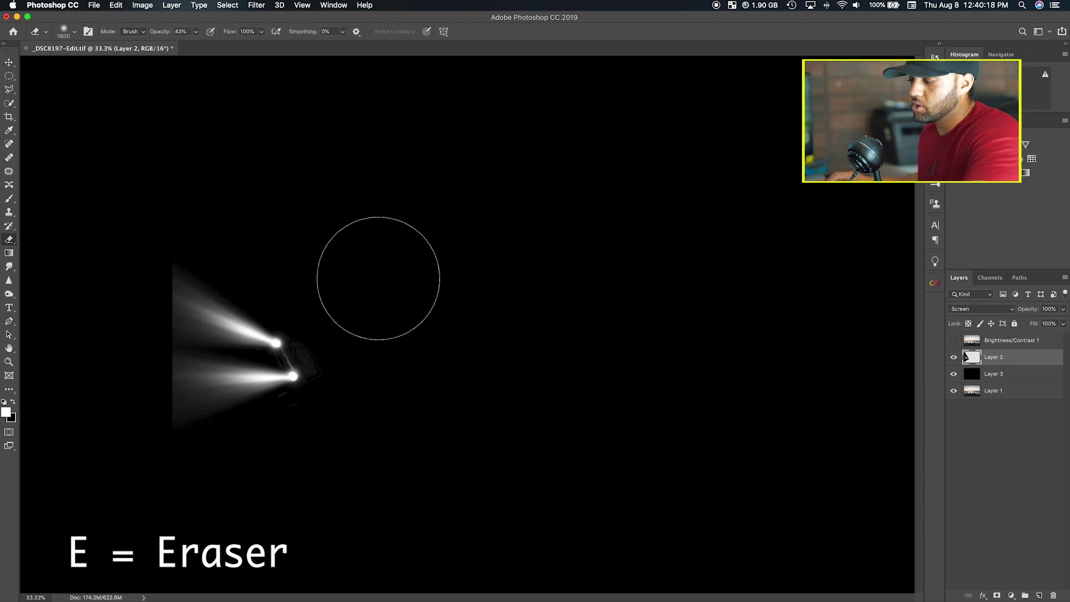
key("bracketleft")
key("bracketleft")
key("bracketleft")
key("bracketleft")
key("bracketleft")
key("bracketleft")
key("bracketleft")
key("bracketleft")
key("bracketleft")
key("bracketleft")
key("bracketleft")
key("bracketleft")
key("bracketleft")
key("bracketleft")
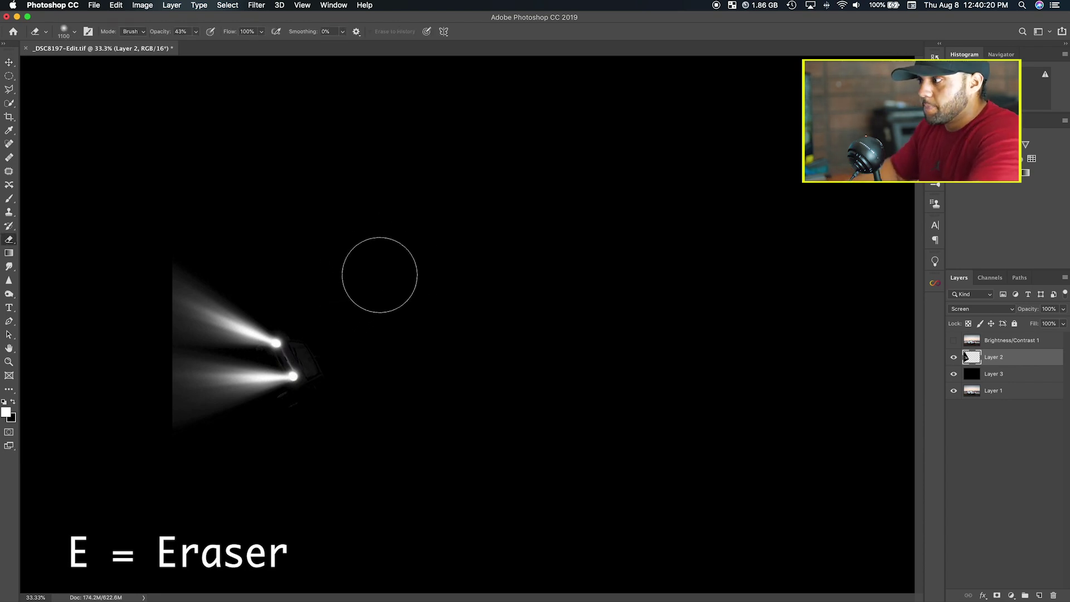
key("bracketleft")
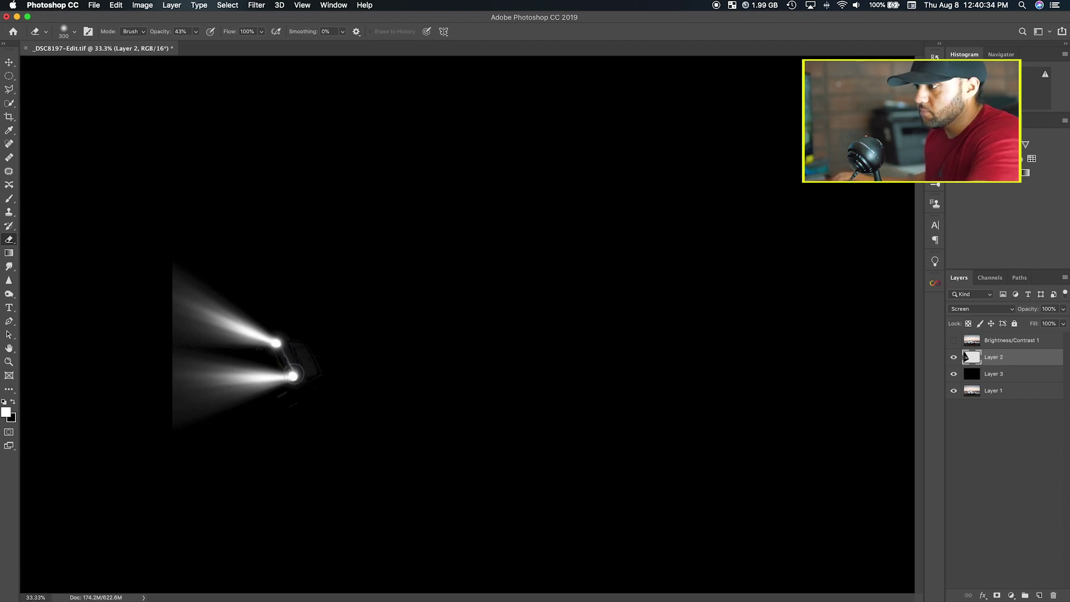
key("v")
key("e")
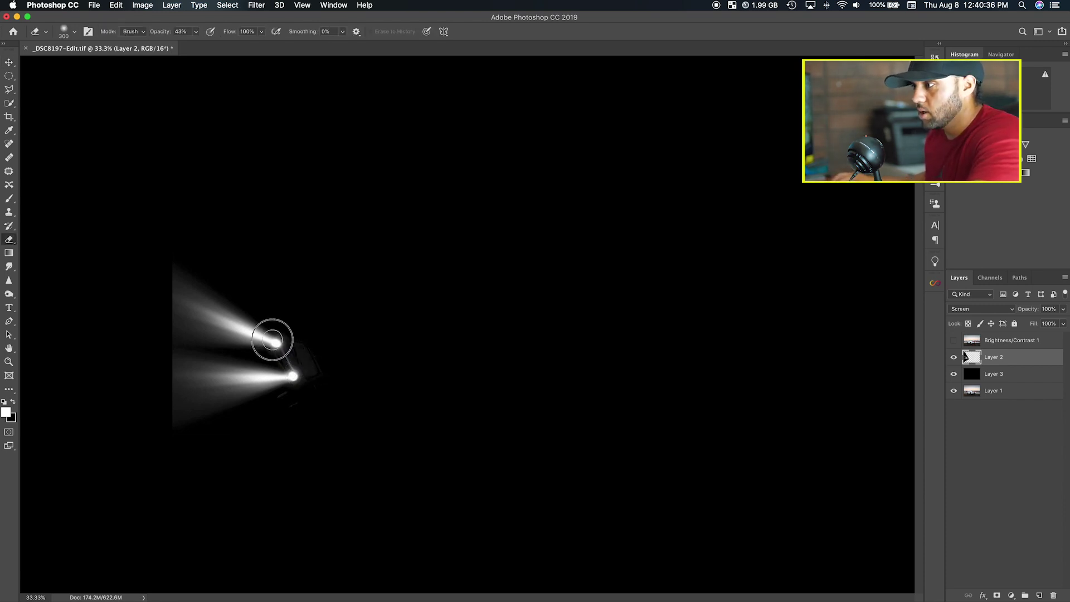
left_click_drag(269, 339, 255, 331)
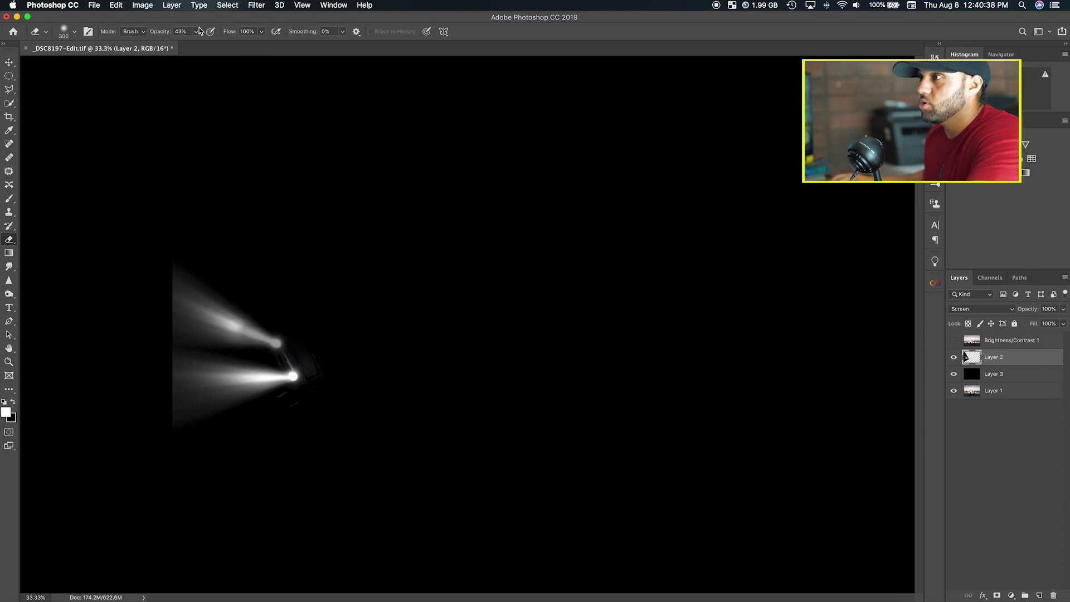
left_click_drag(162, 33, 299, 40)
mouse_move(286, 331)
left_mouse_down()
mouse_move(241, 327)
mouse_move(264, 342)
mouse_move(184, 296)
mouse_move(201, 288)
mouse_move(161, 248)
mouse_move(263, 320)
mouse_move(188, 297)
mouse_move(161, 304)
mouse_move(185, 328)
mouse_move(179, 336)
mouse_move(326, 357)
mouse_move(335, 366)
mouse_move(320, 373)
mouse_move(286, 352)
mouse_move(336, 359)
mouse_move(364, 412)
mouse_move(290, 402)
mouse_move(259, 420)
mouse_move(210, 418)
mouse_move(155, 436)
mouse_move(375, 410)
left_mouse_up()
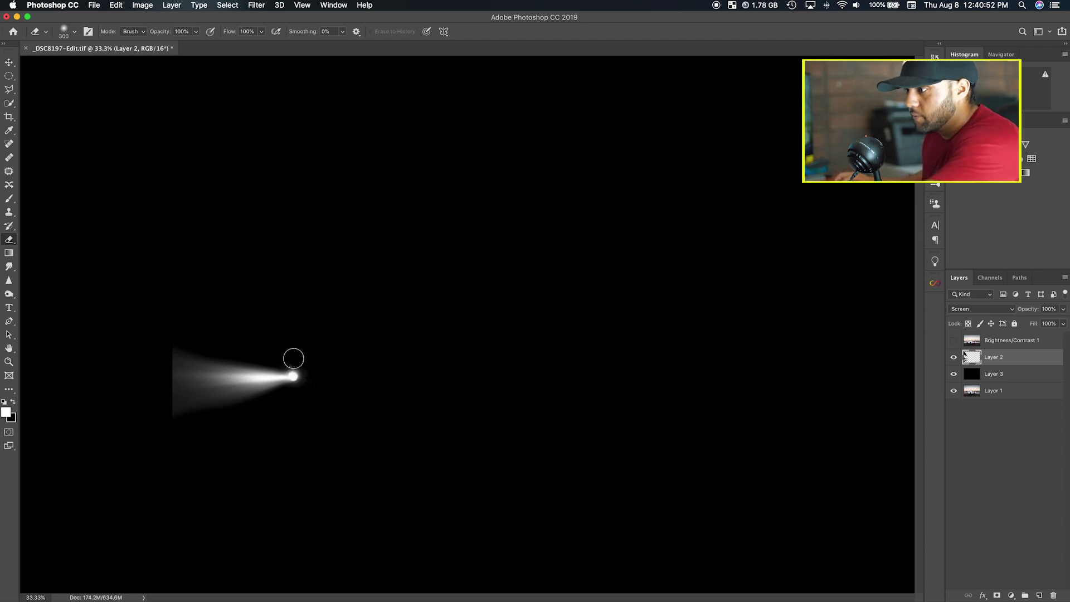
left_click_drag(286, 362, 311, 379)
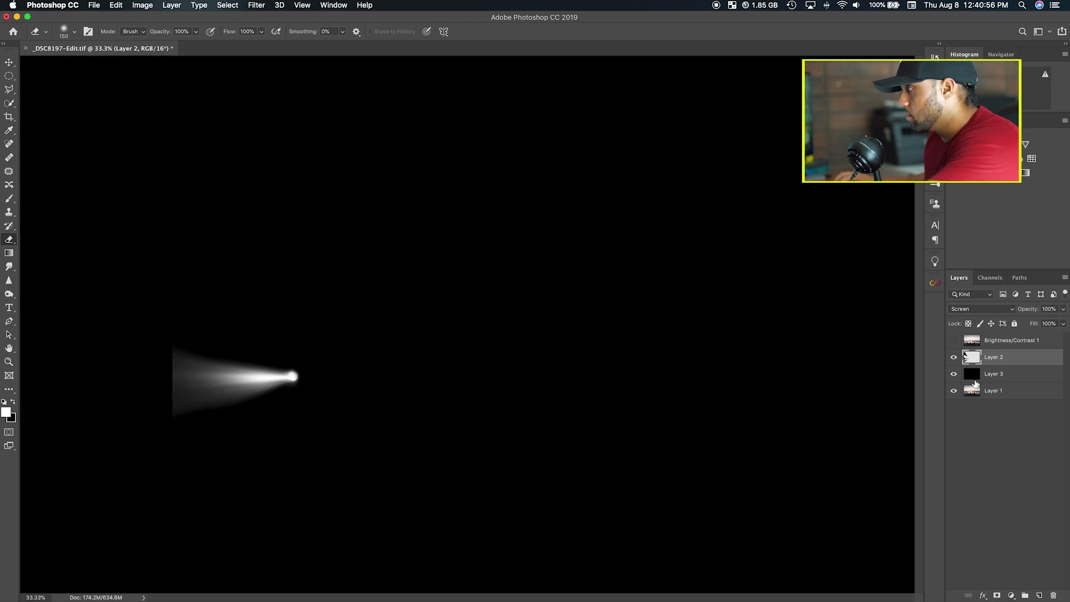
Hide Layer 3 and zoom in on the Mustang's front fender.
left_click(953, 374)
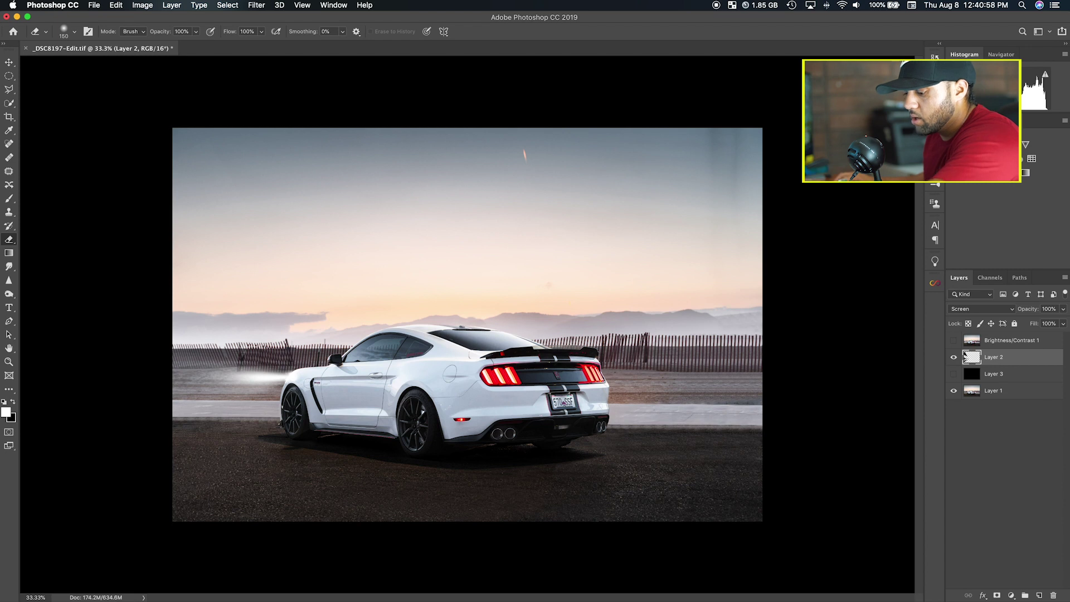
key("z")
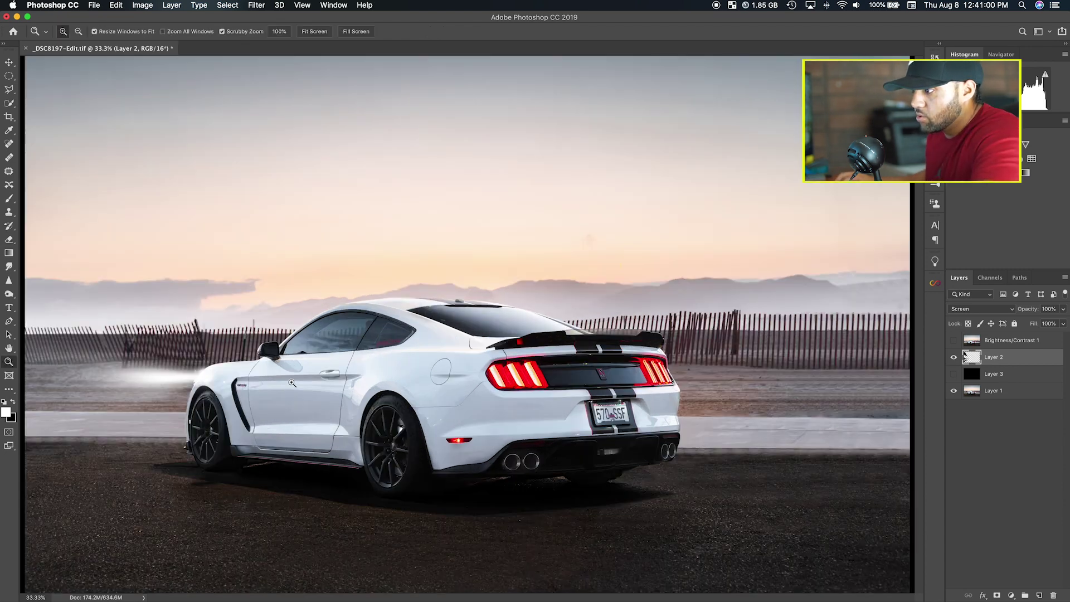
left_click(300, 379)
left_click(220, 384)
left_click(200, 384)
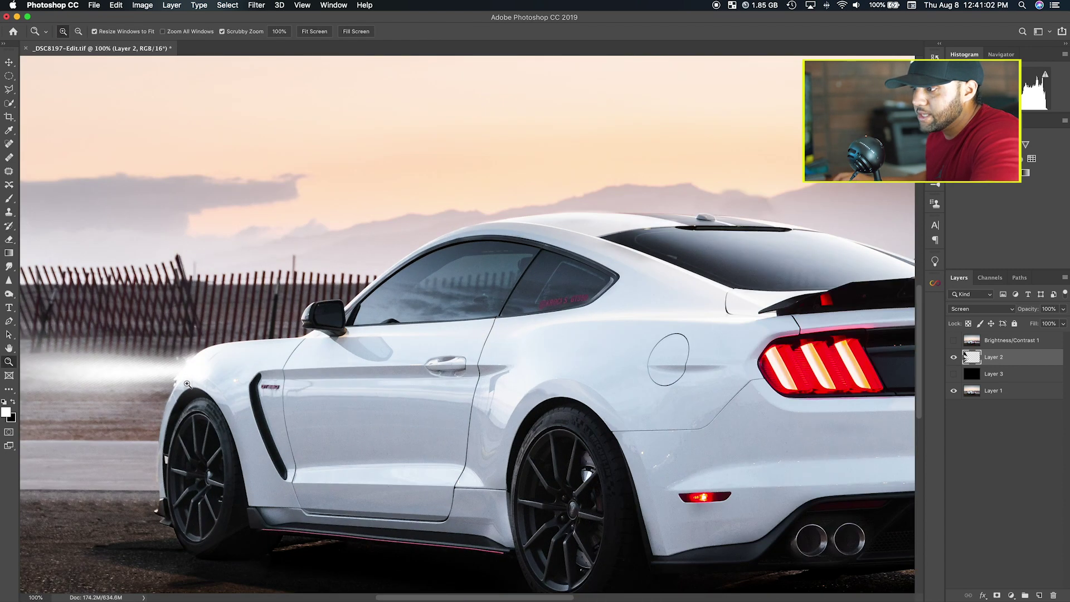
left_click(188, 384)
Erase the beam glow spilling over the front fender edge with a 90 px eraser.
key("e")
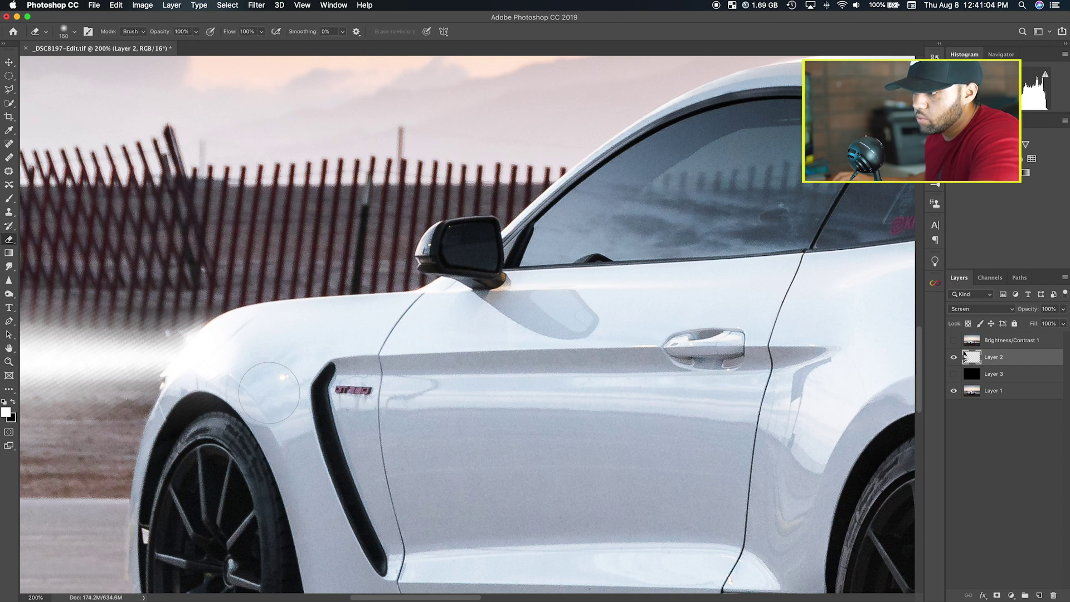
left_click_drag(426, 382, 544, 380)
key("bracketleft")
key("bracketleft")
key("bracketleft")
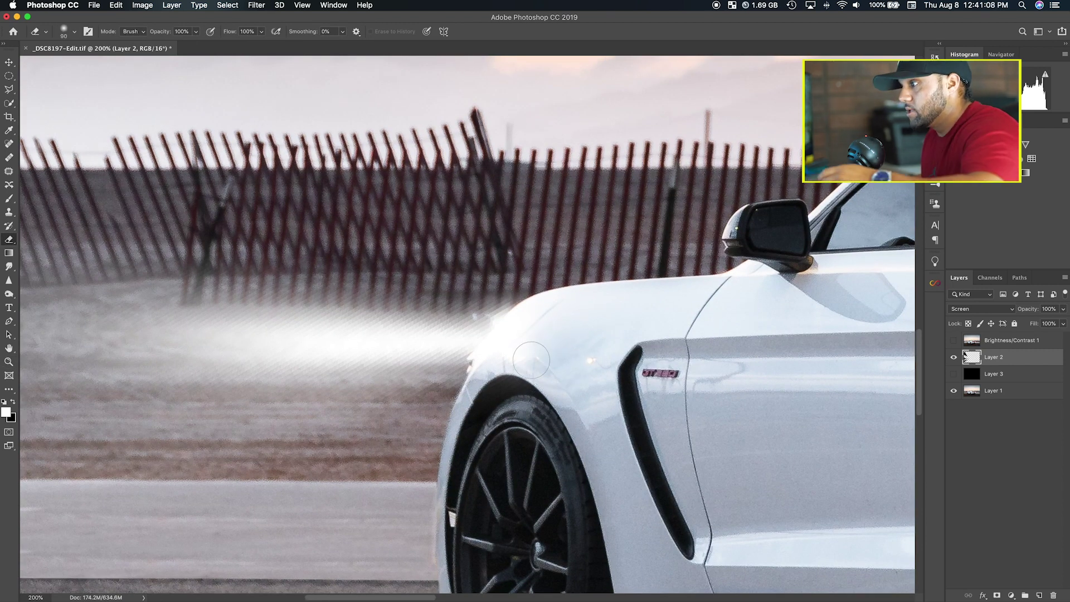
left_click_drag(549, 326, 503, 372)
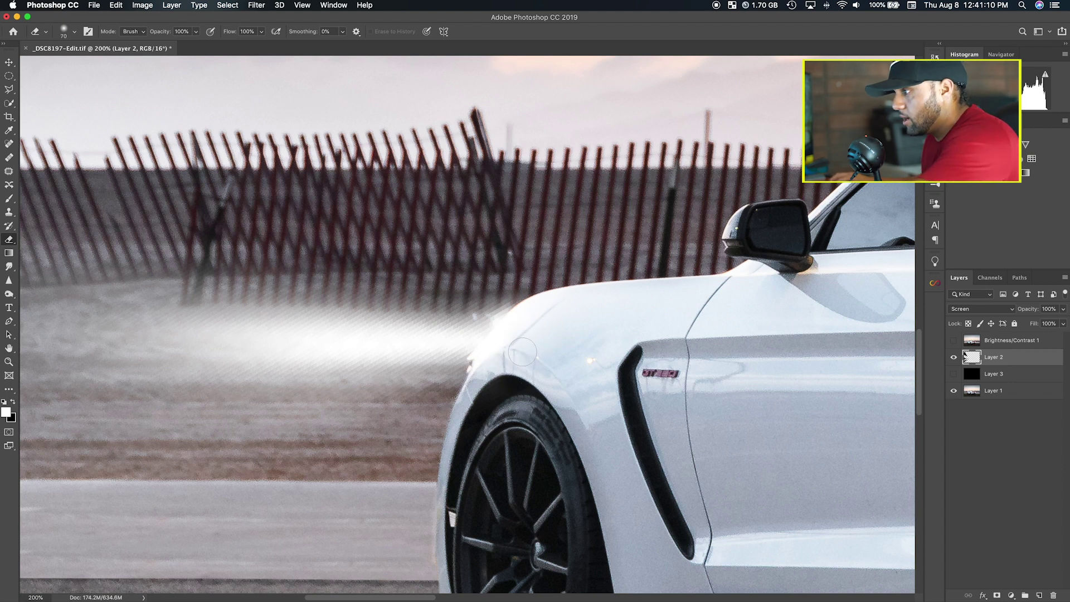
mouse_move(518, 319)
left_mouse_down()
mouse_move(478, 362)
mouse_move(483, 385)
mouse_move(501, 365)
mouse_move(475, 401)
left_mouse_up()
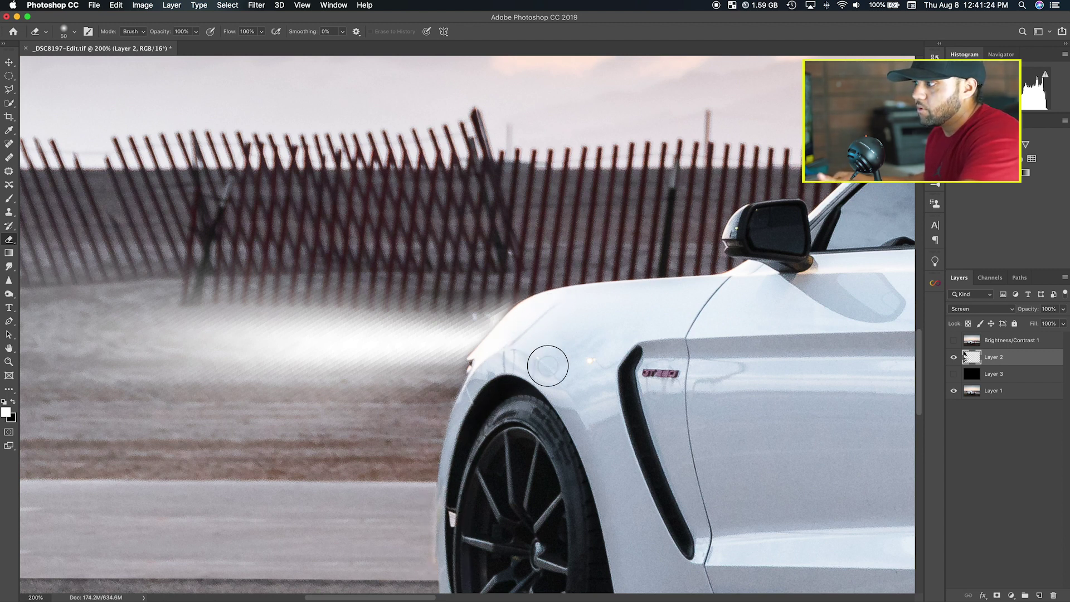
mouse_move(548, 366)
left_mouse_down()
mouse_move(609, 374)
mouse_move(546, 382)
mouse_move(563, 398)
mouse_move(489, 368)
left_mouse_up()
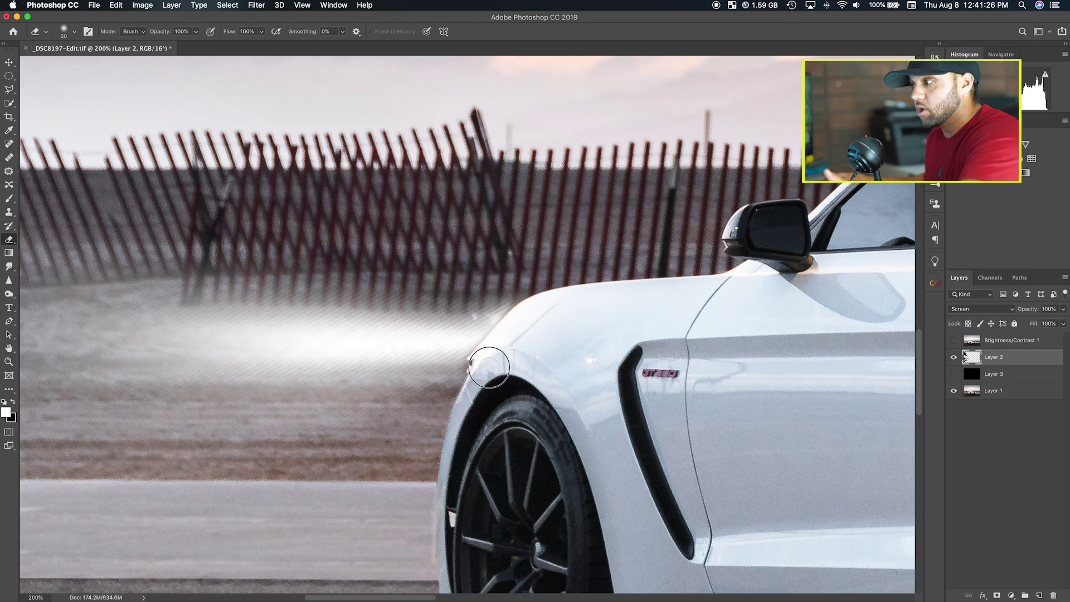
Erase leftover beam glow along the wheel arch with a 70 px eraser, then zoom out to 33.3%.
key("z")
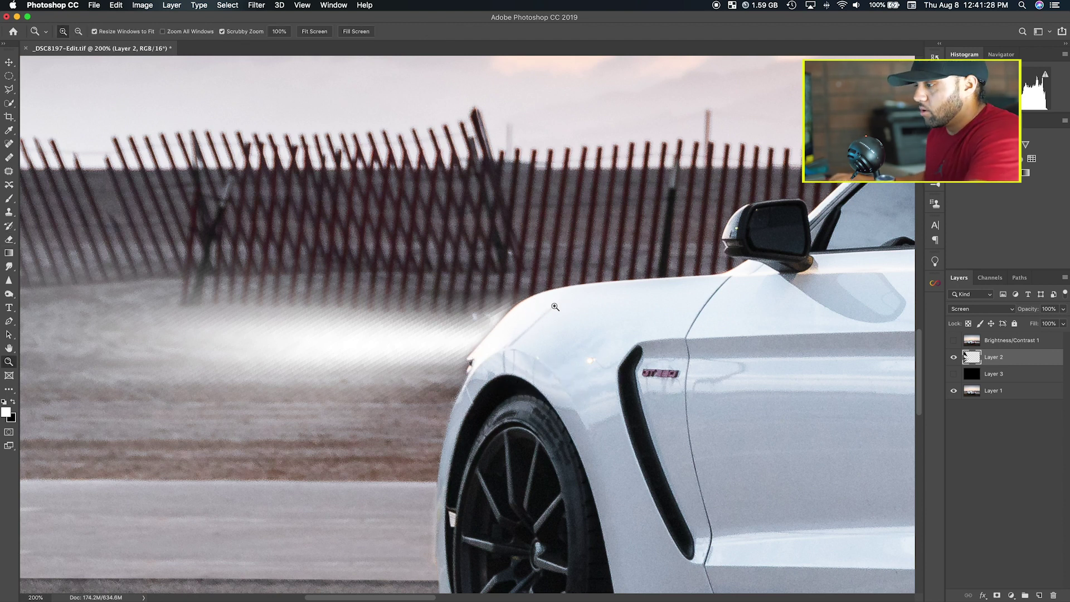
left_click_drag(555, 306, 458, 343)
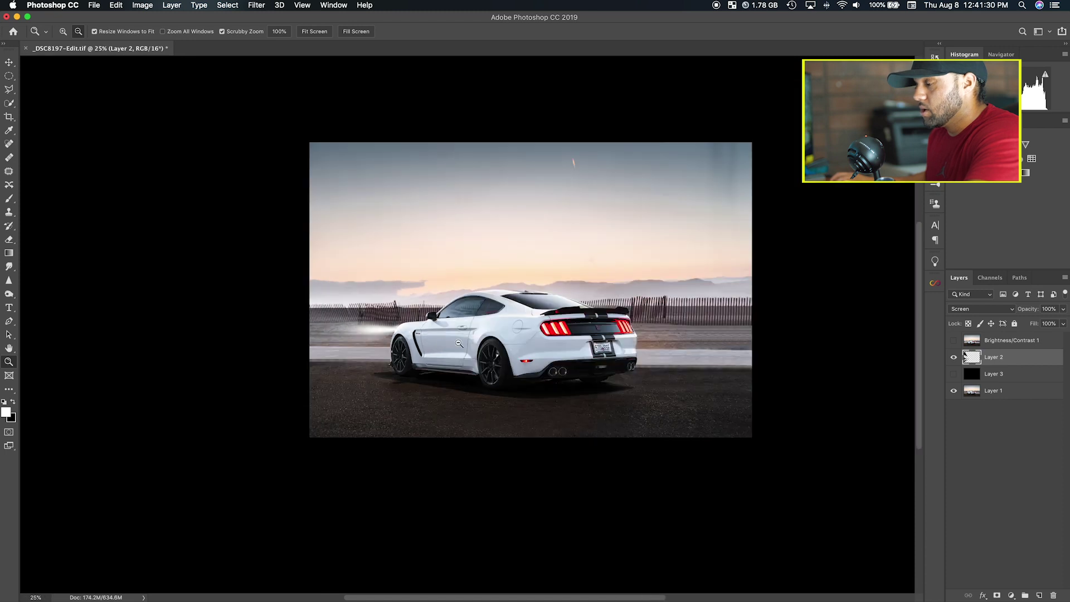
key("e")
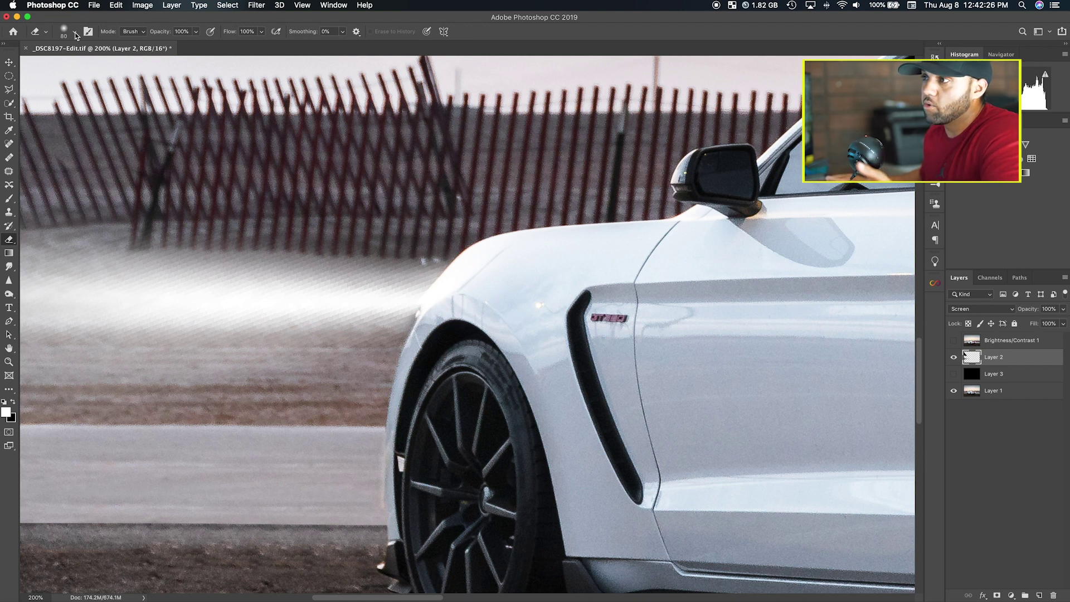
left_click(75, 34)
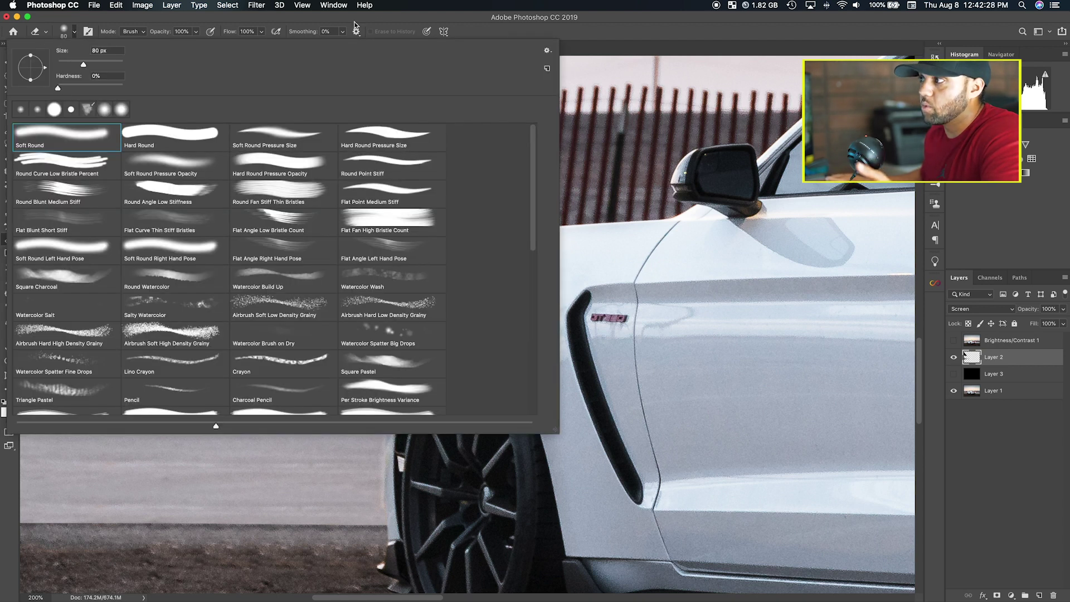
left_click(457, 20)
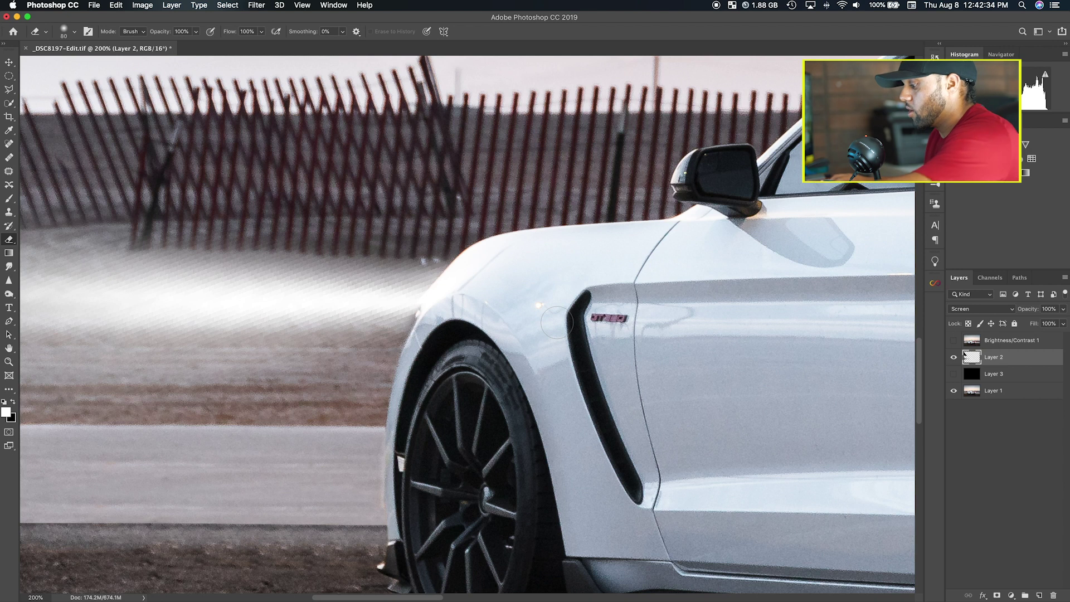
key("bracketright")
key("bracketright")
key("bracketright")
key("bracketleft")
key("bracketleft")
key("bracketleft")
key("bracketleft")
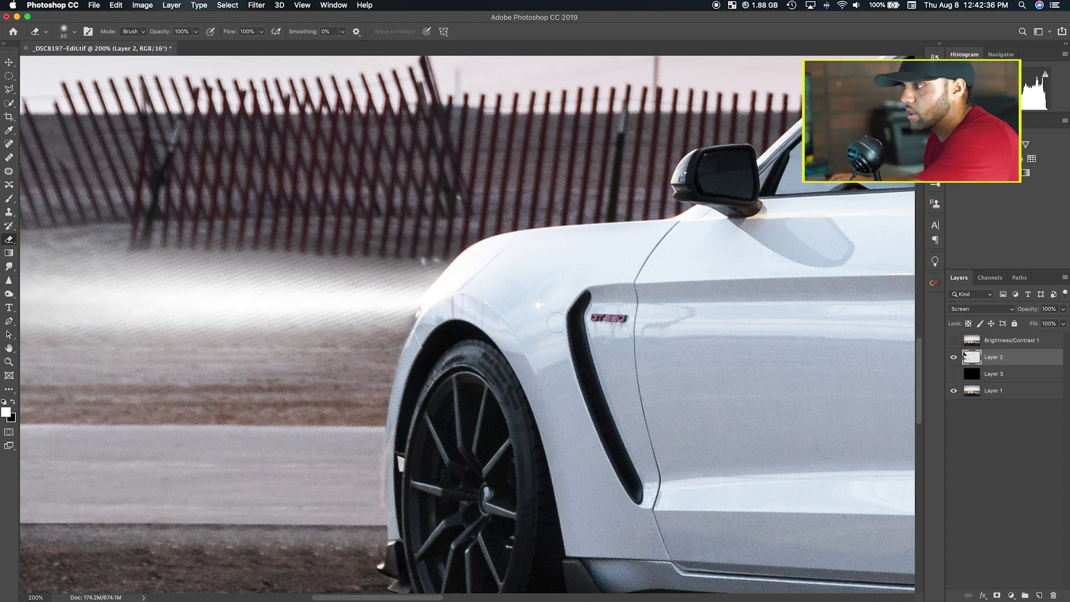
mouse_move(500, 292)
left_mouse_down()
mouse_move(466, 268)
mouse_move(410, 385)
mouse_move(476, 267)
mouse_move(437, 311)
mouse_move(523, 321)
left_mouse_up()
key("z")
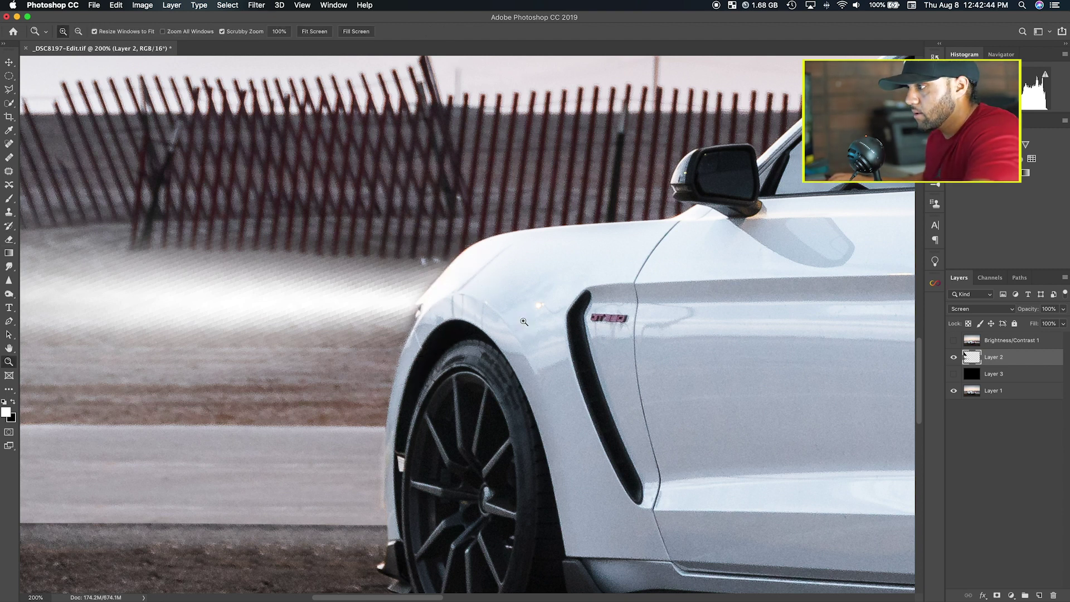
left_click(523, 321, "alt")
left_click(523, 321, "alt")
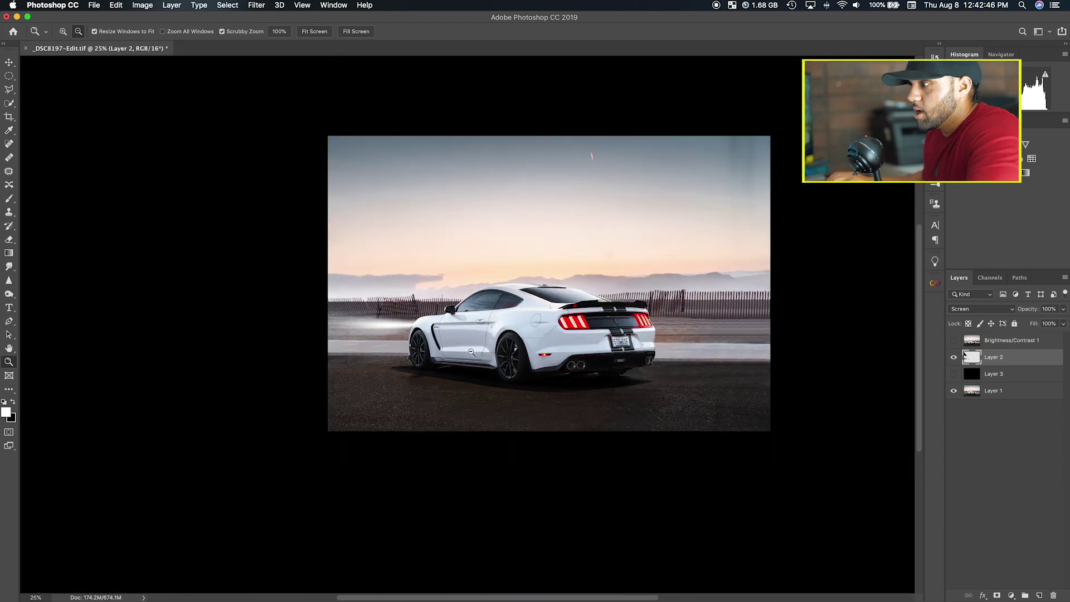
key("e")
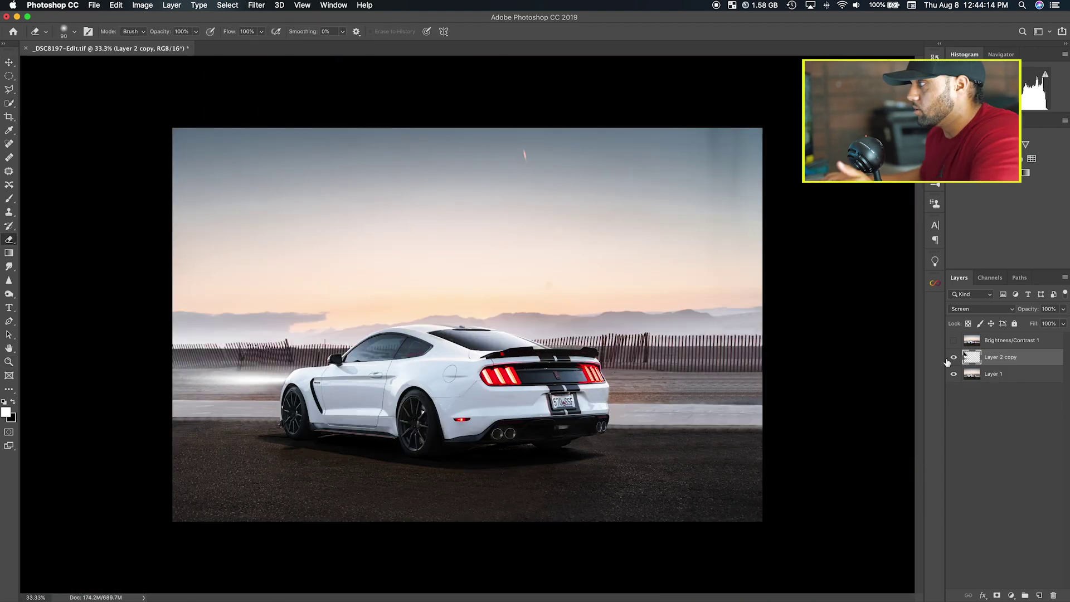
Toggle Layer 2 copy's visibility to compare the photo with and without the headlight streak.
left_click(954, 358)
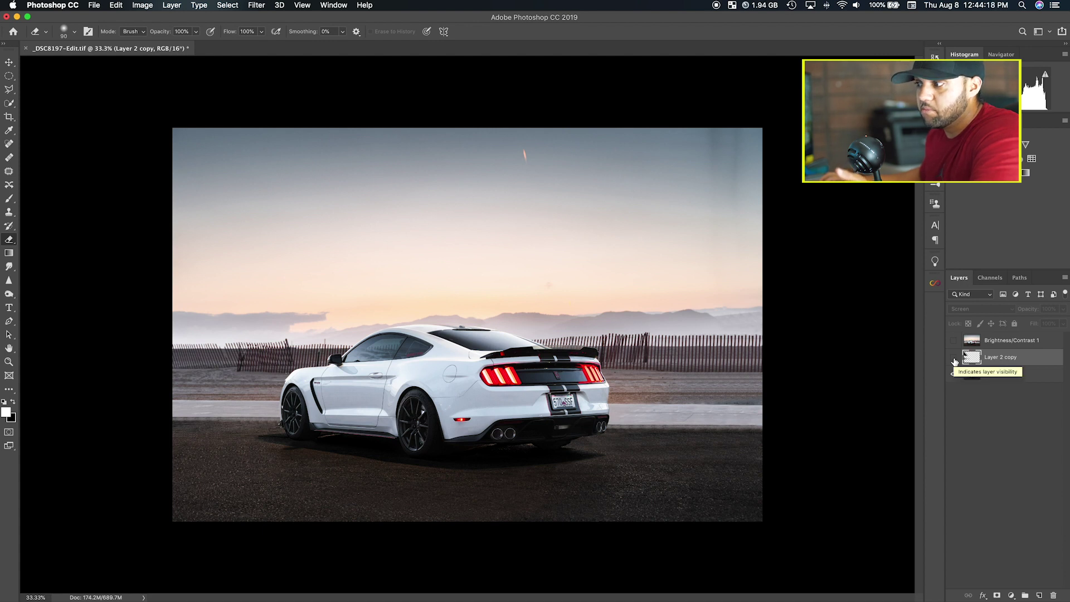
left_click(955, 358)
left_click(954, 358)
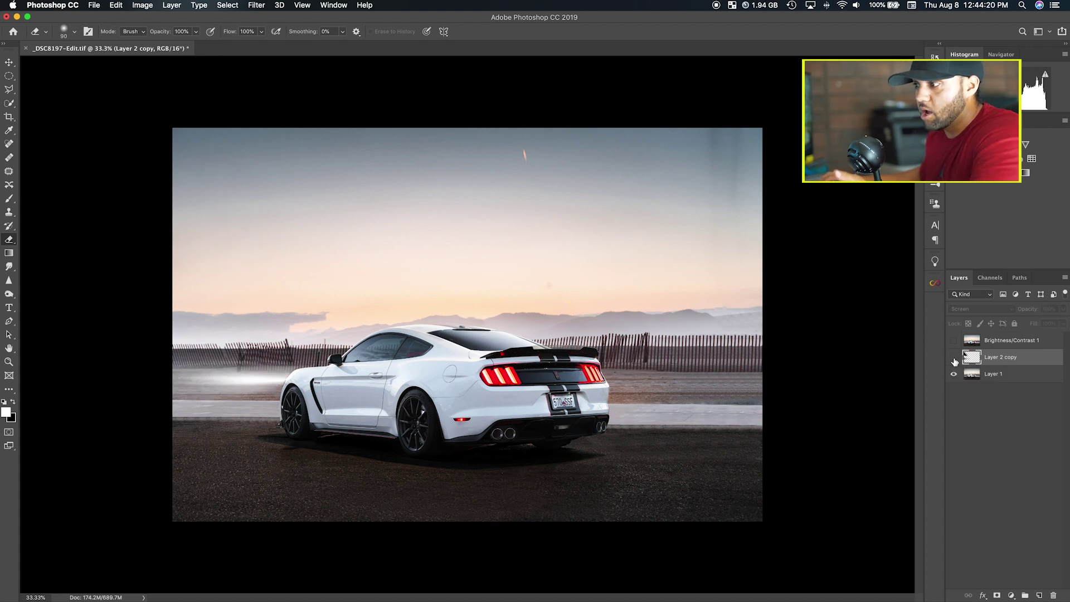
left_click(954, 359)
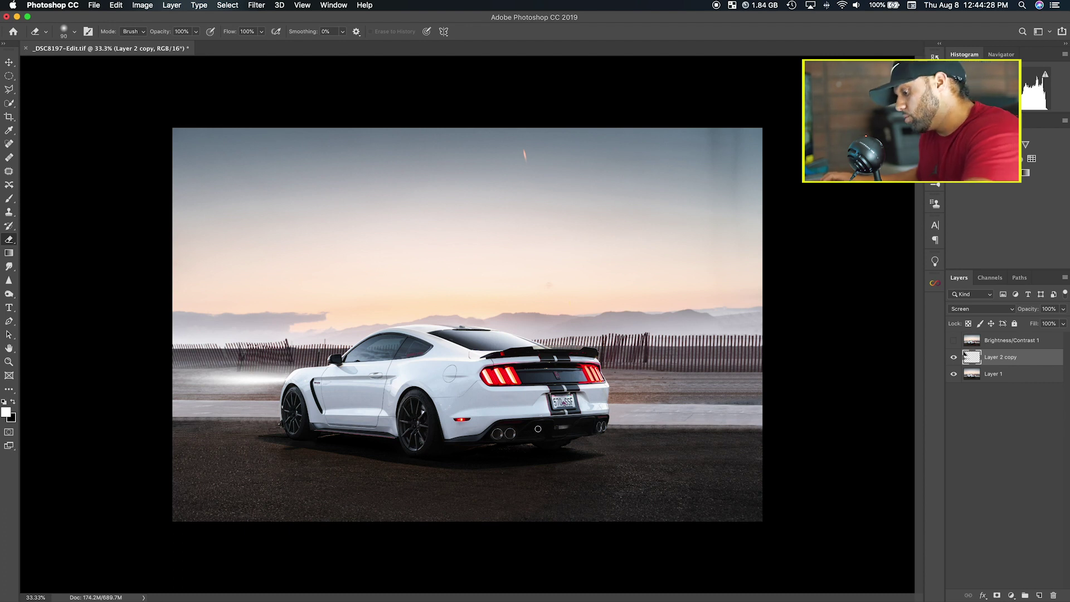
key("v")
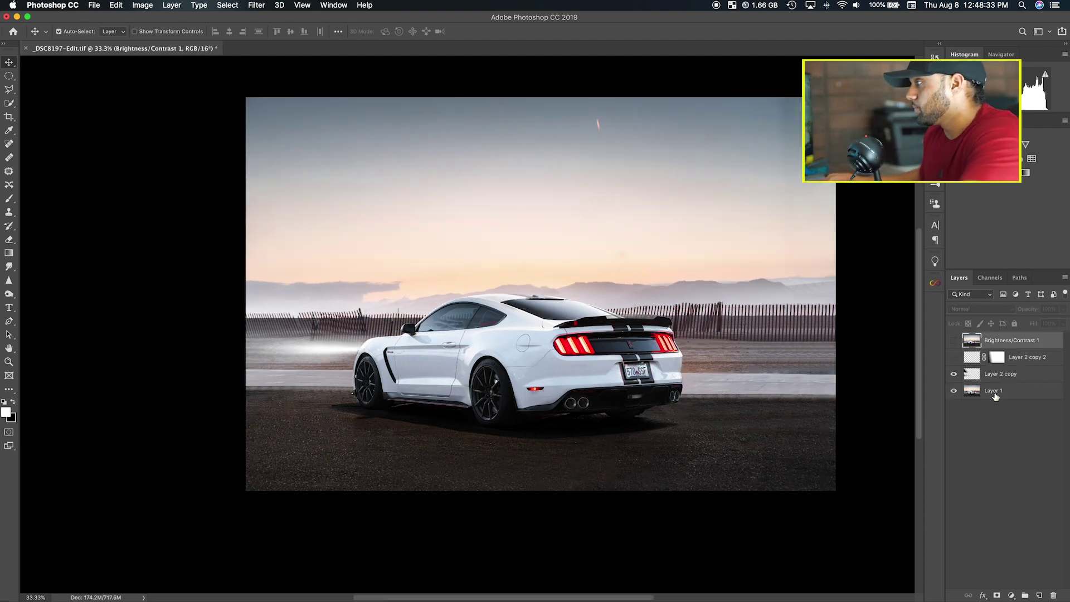
Add a new empty layer above Layer 1 and draw an elliptical selection over the car's tail.
left_click(996, 393)
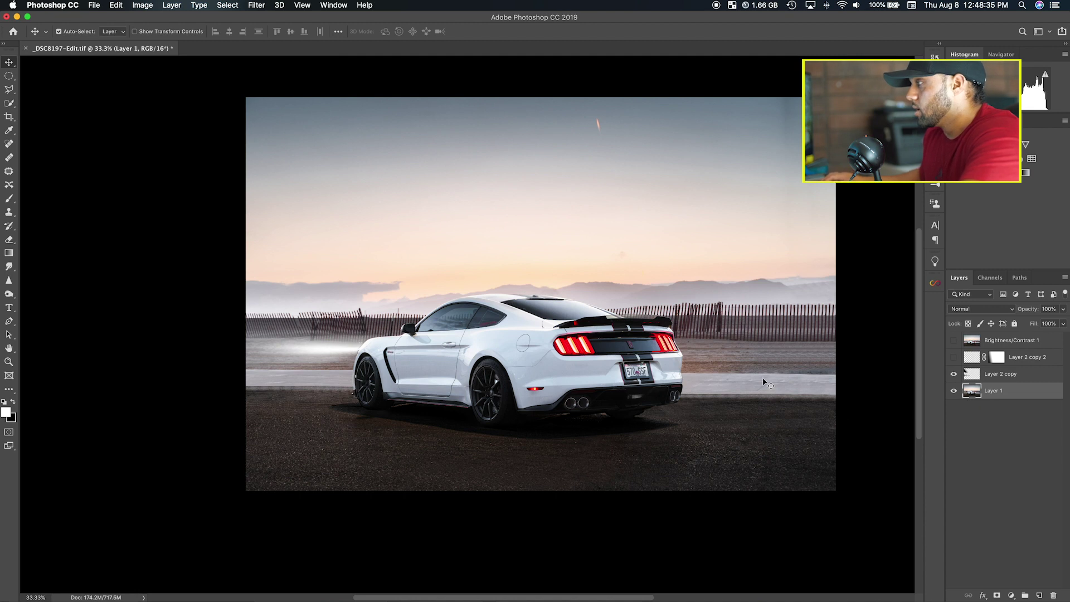
scroll(765, 382, "right", 5)
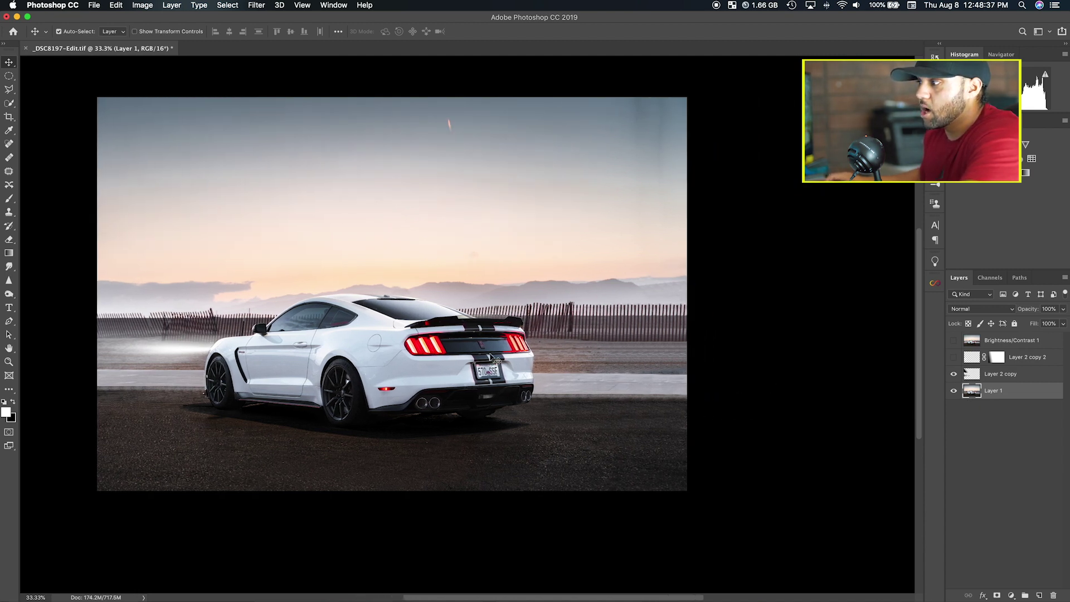
scroll(492, 359, "up", 3)
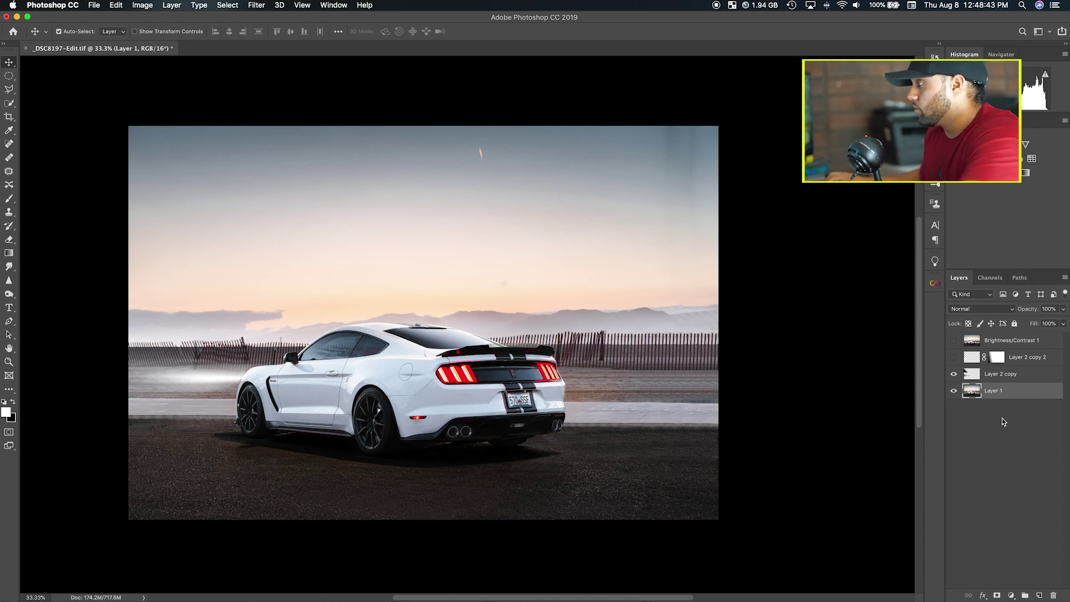
left_click(1038, 596)
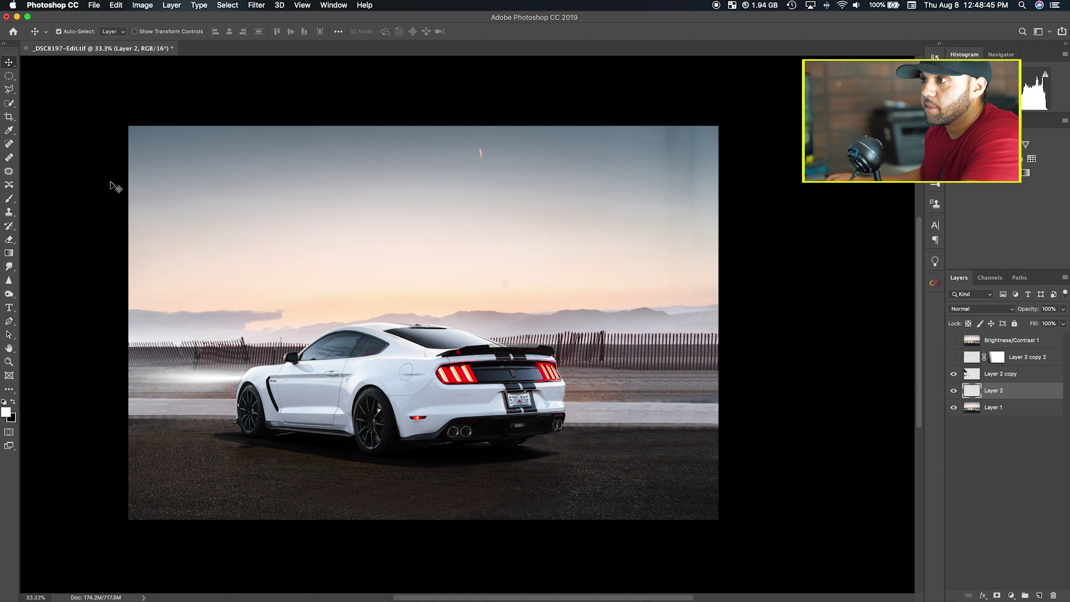
left_click(11, 77)
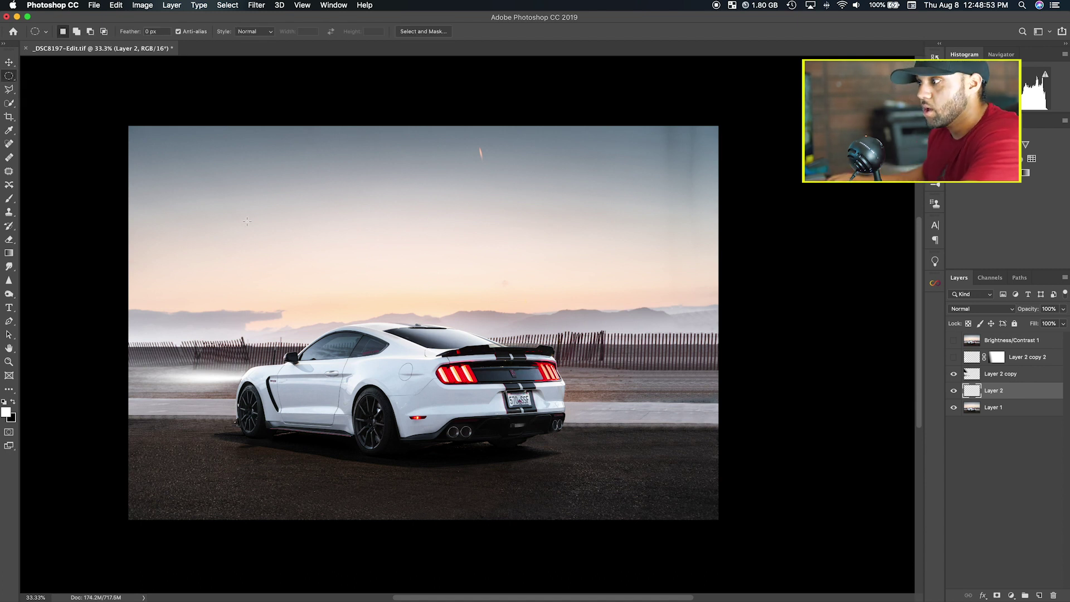
left_click_drag(445, 368, 476, 382)
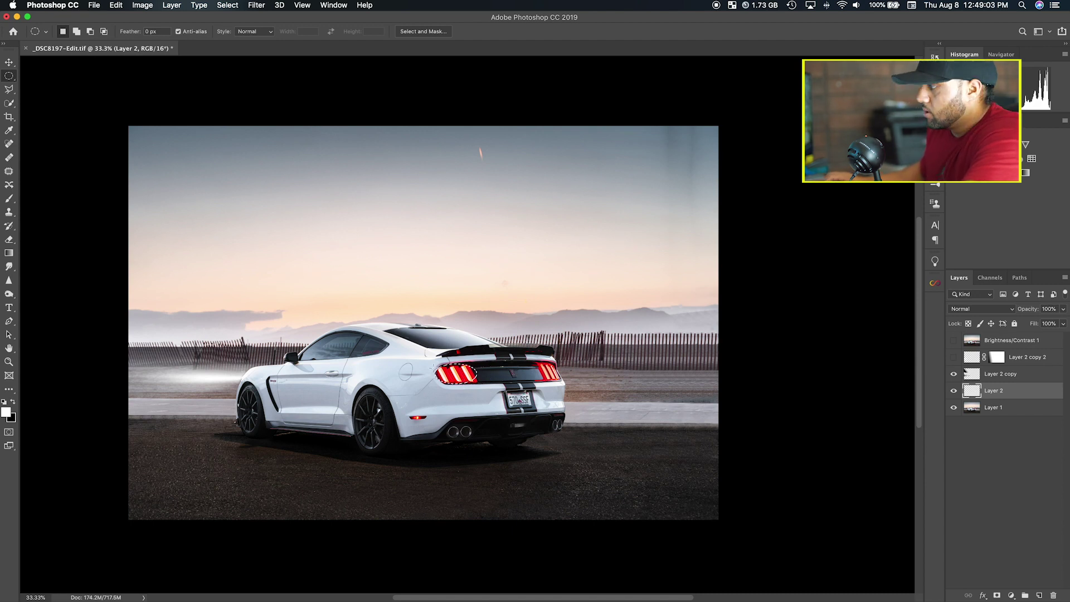
left_click(116, 5)
Fill the ellipse with a deep red sampled from the taillight, then move it onto the left taillight.
left_click(139, 172)
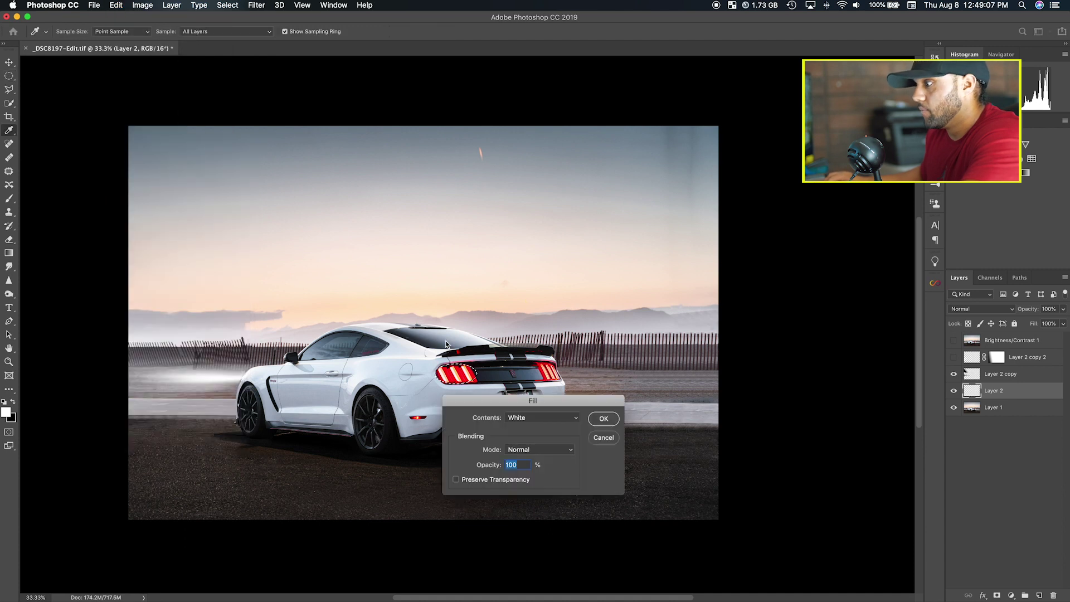
left_click(545, 456)
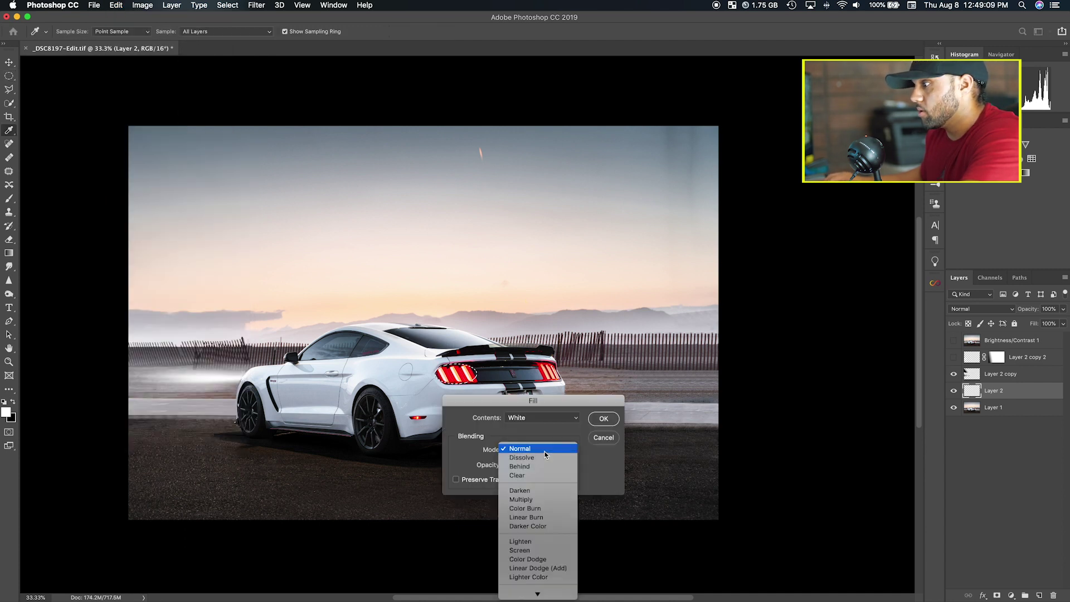
left_click(543, 451)
left_click(545, 418)
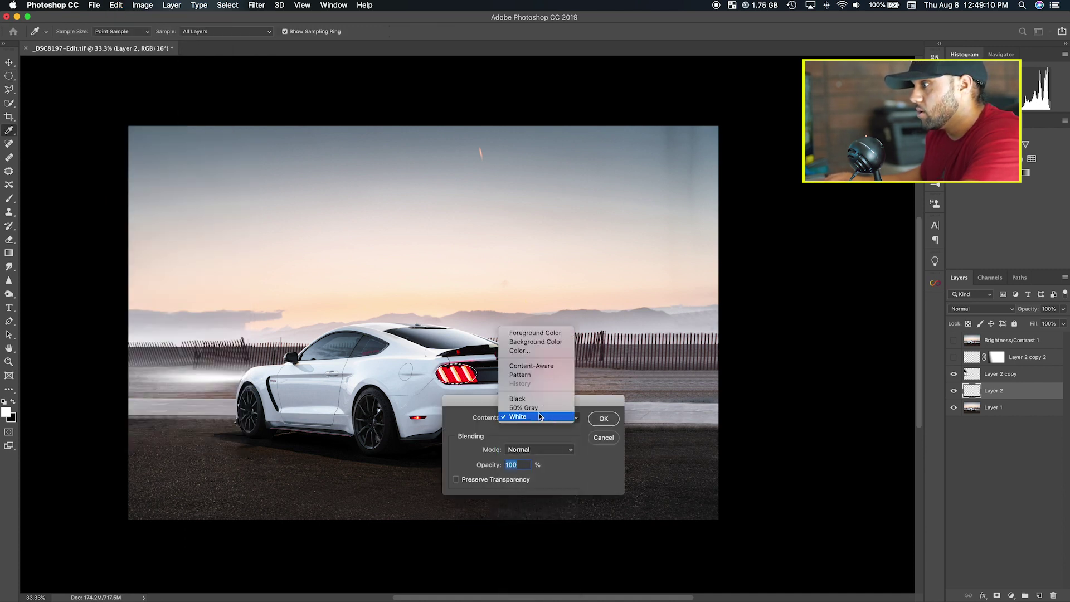
left_click(520, 351)
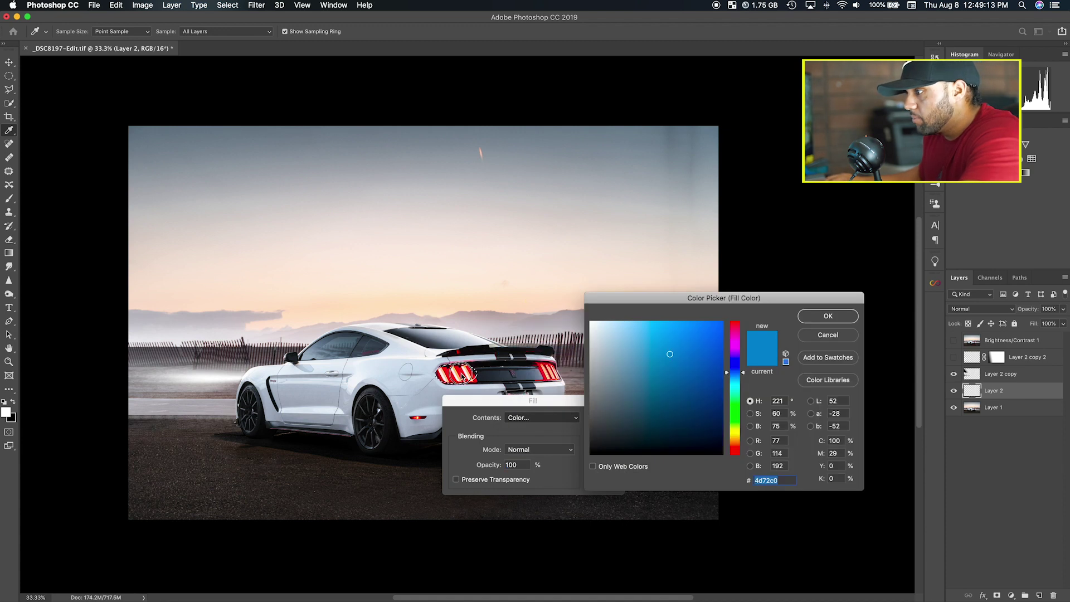
left_click(462, 378)
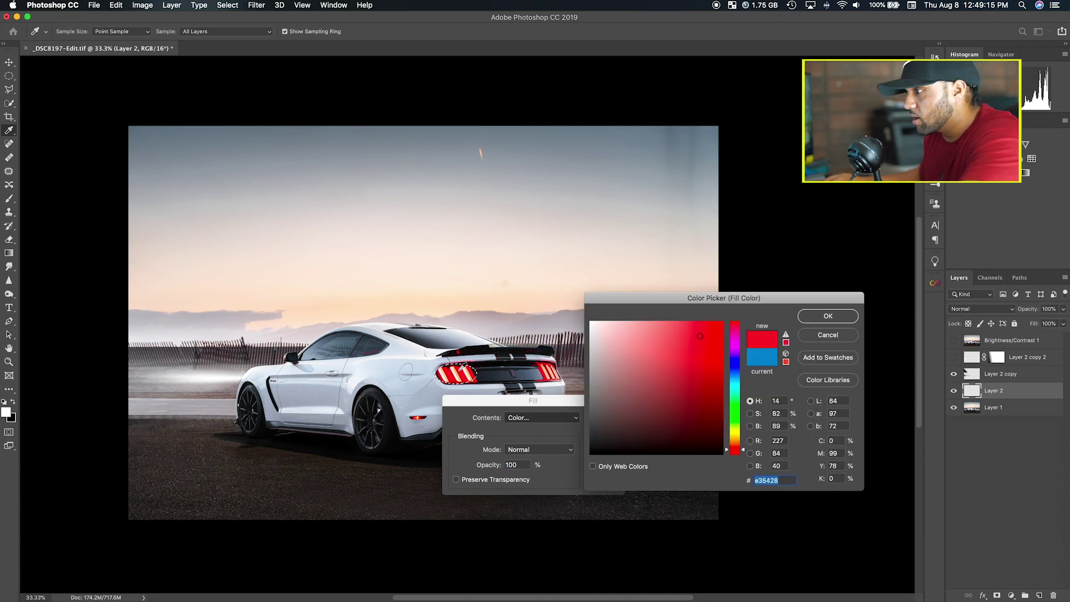
left_click_drag(456, 372, 458, 374)
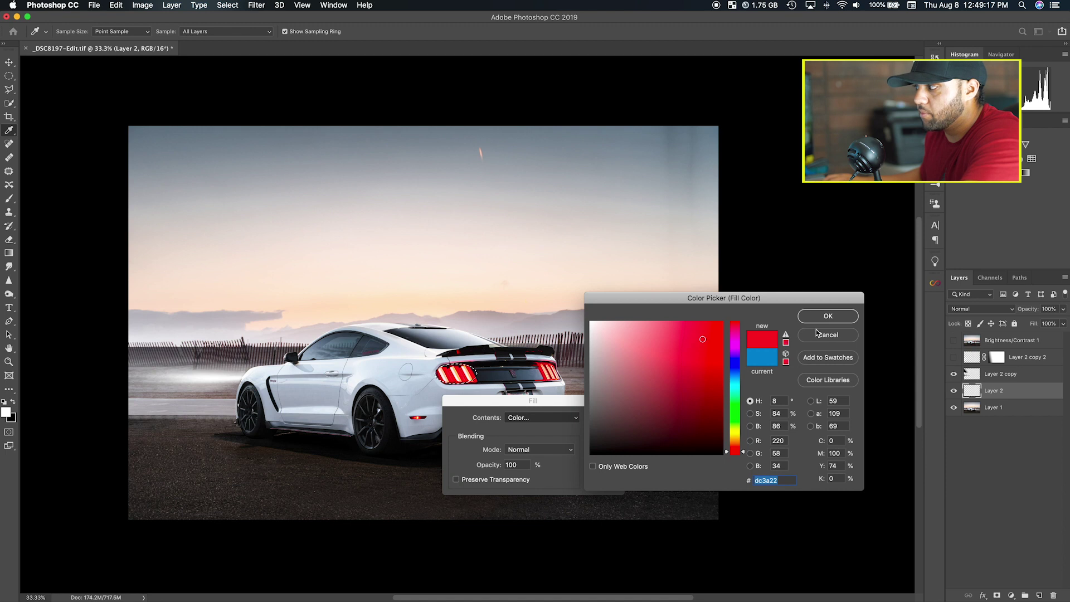
left_click(829, 317)
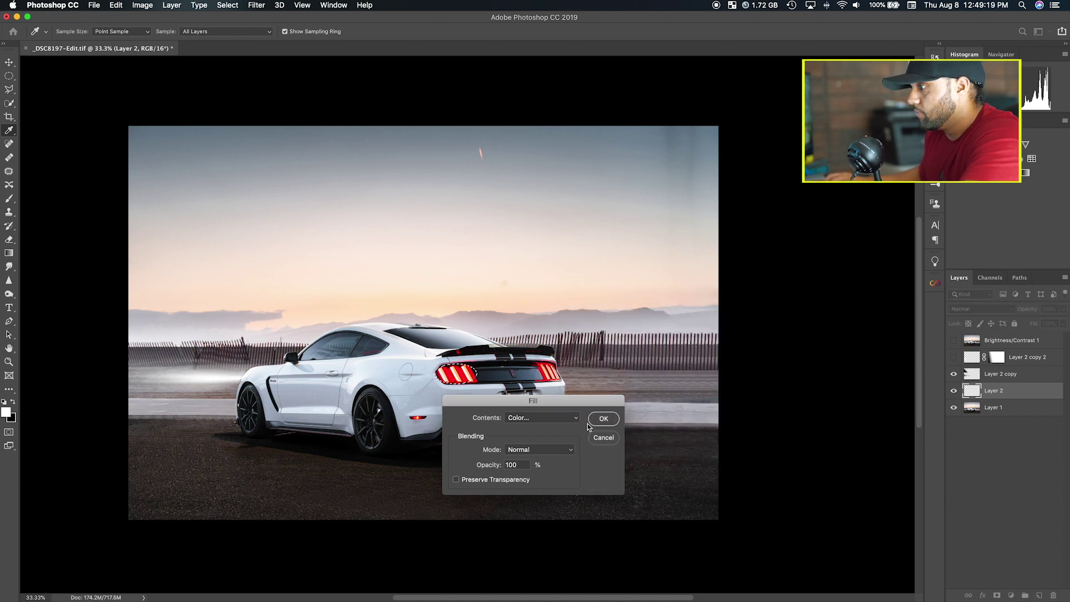
left_click(598, 419)
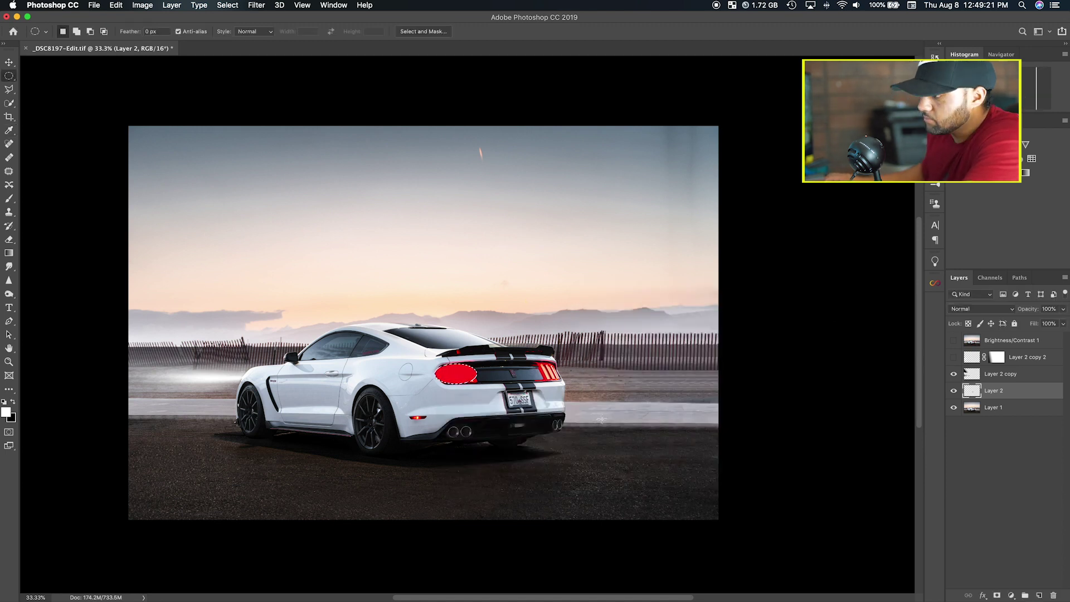
key("v")
left_click_drag(485, 383, 473, 379)
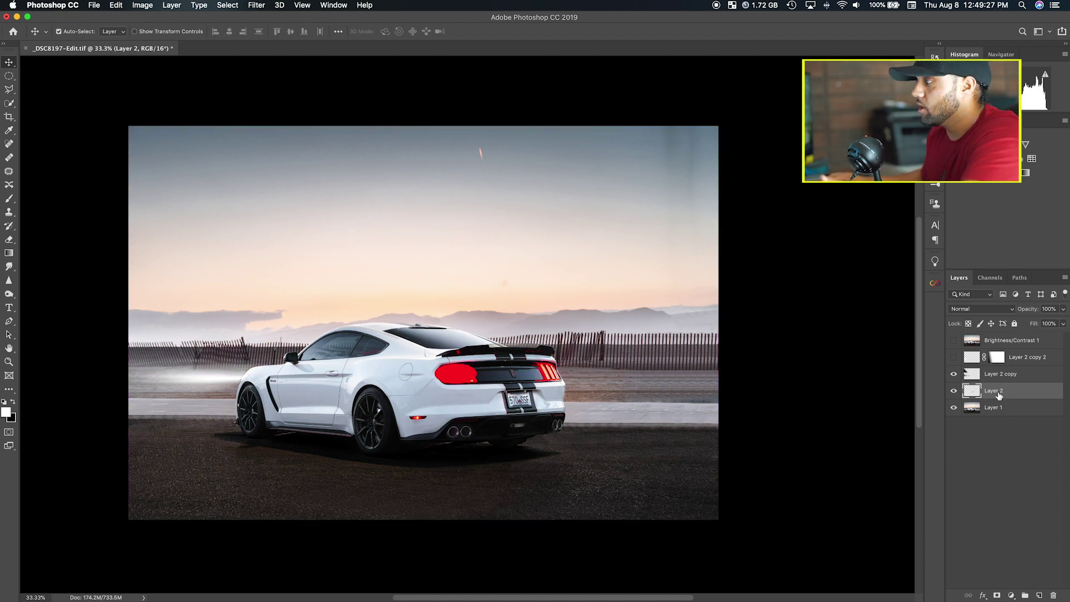
Apply a Gaussian Blur with a 170-pixel radius to Layer 2's red ellipse.
left_click(954, 390)
left_click(954, 391)
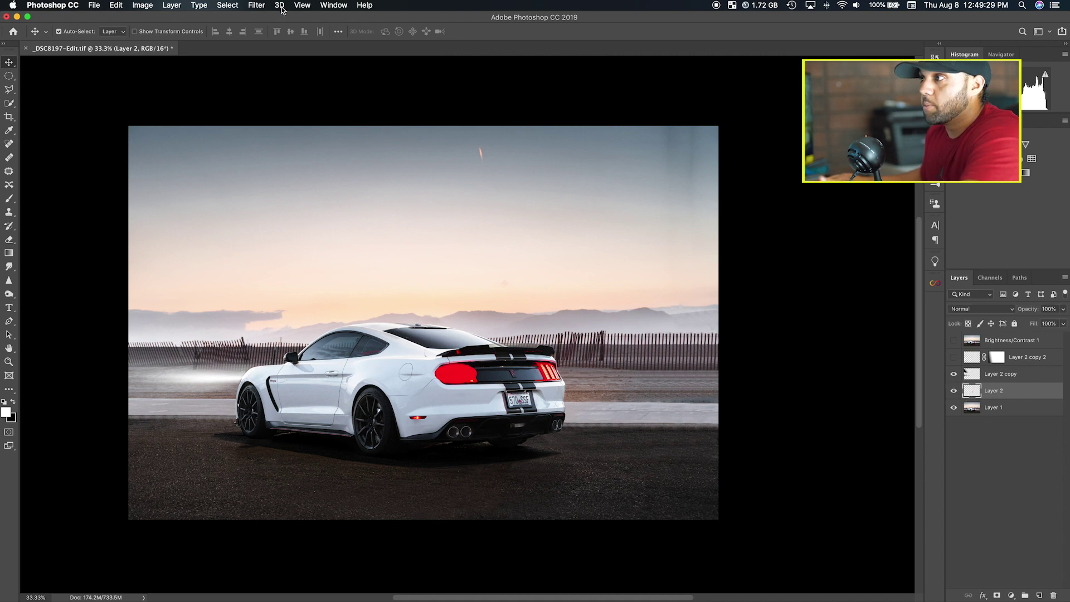
left_click(256, 5)
mouse_move(332, 135)
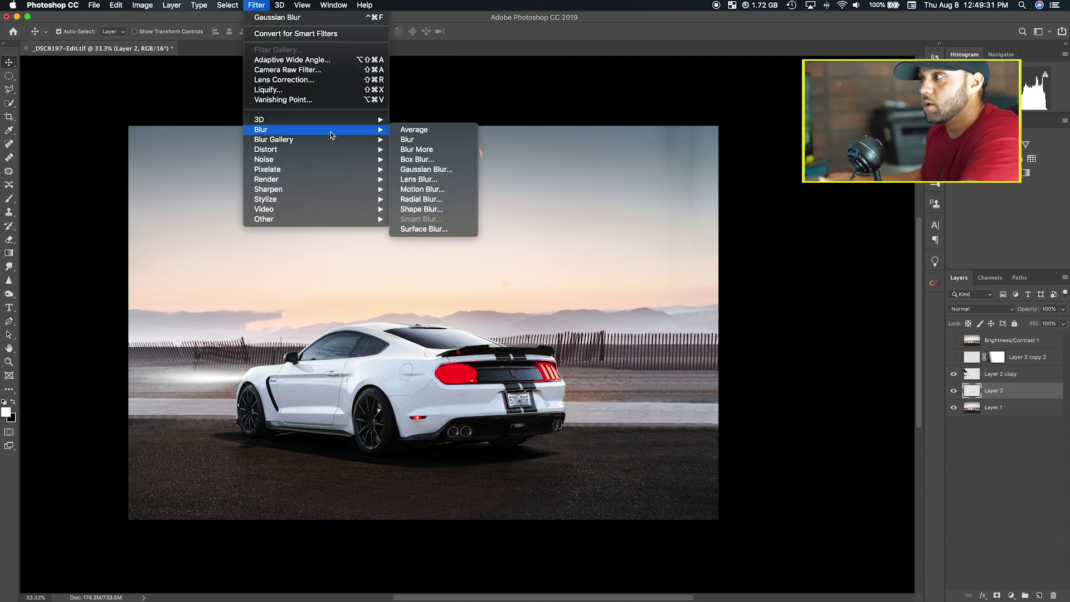
left_click(428, 169)
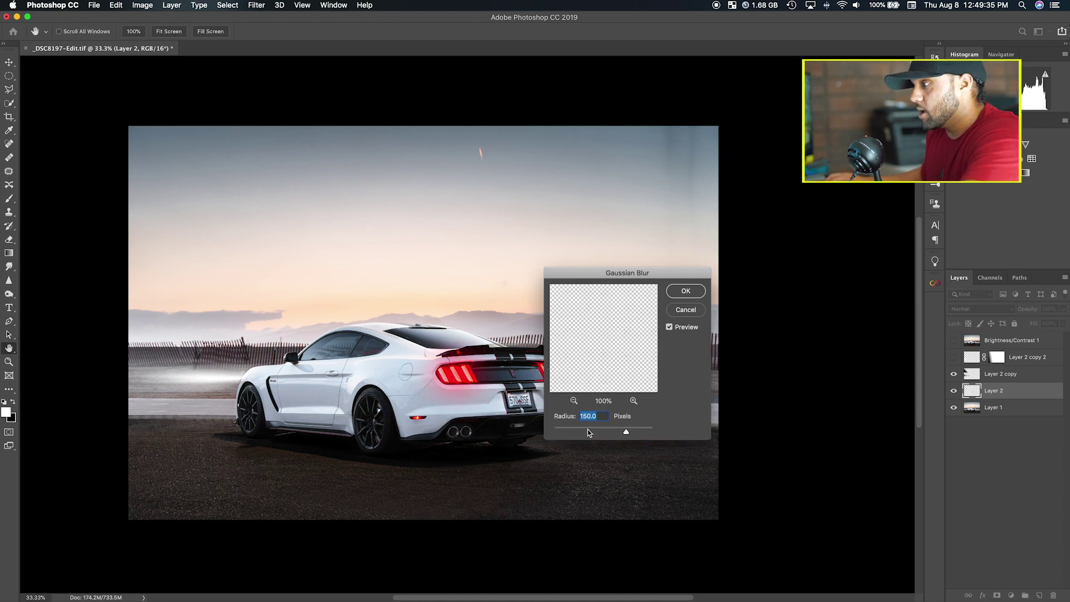
left_click(606, 430)
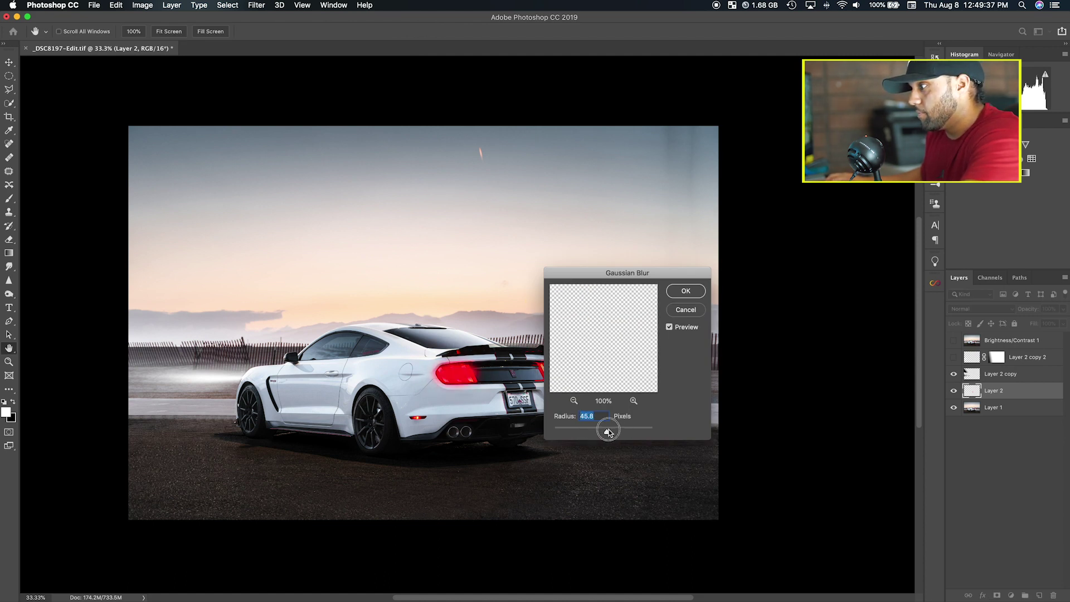
left_click_drag(605, 429, 625, 434)
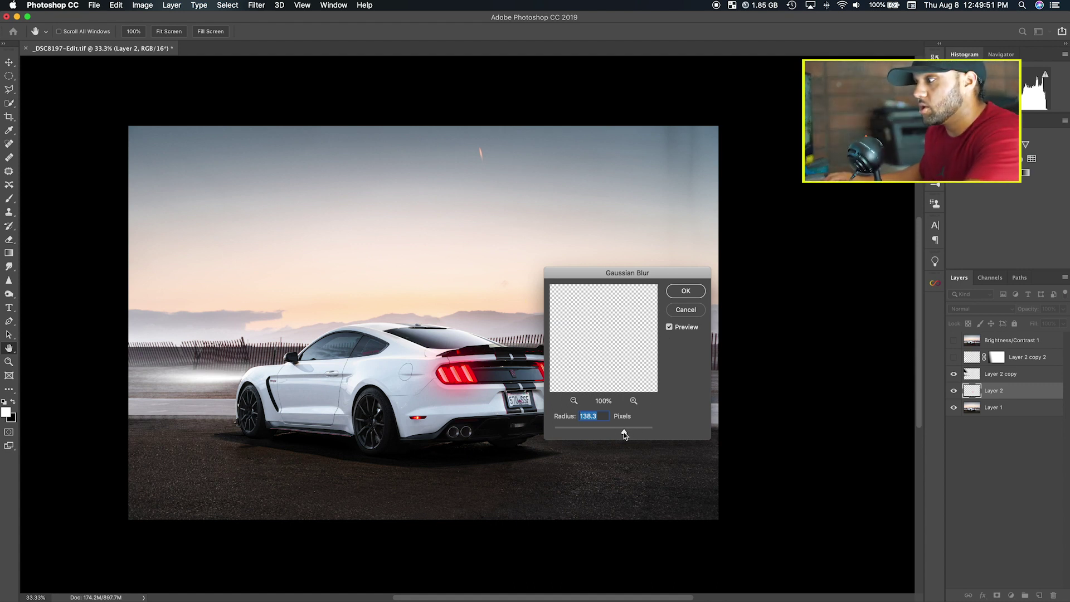
left_click_drag(624, 434, 637, 435)
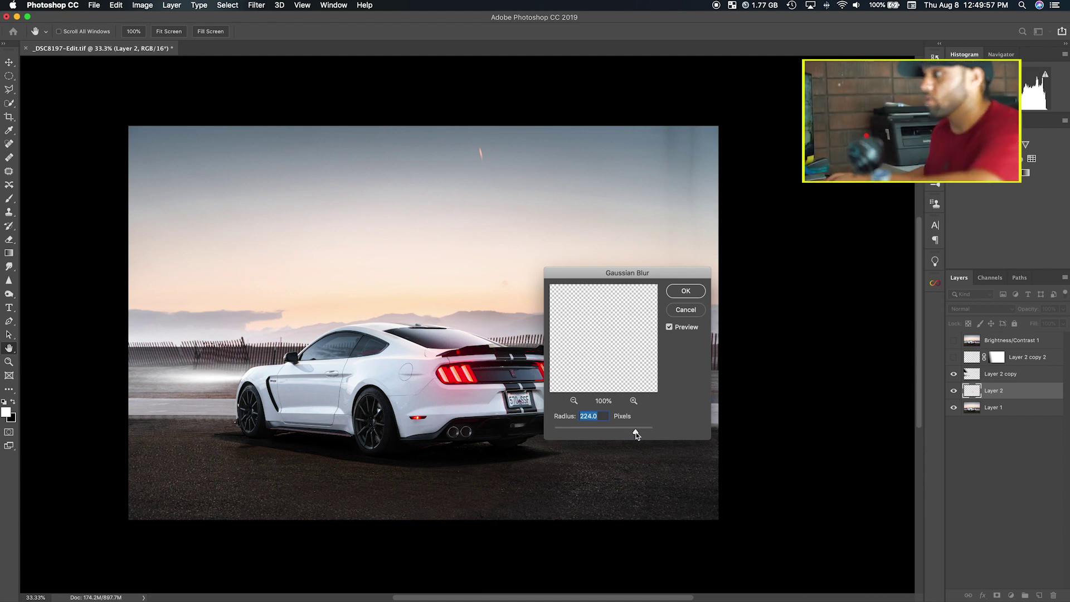
left_click_drag(636, 434, 624, 434)
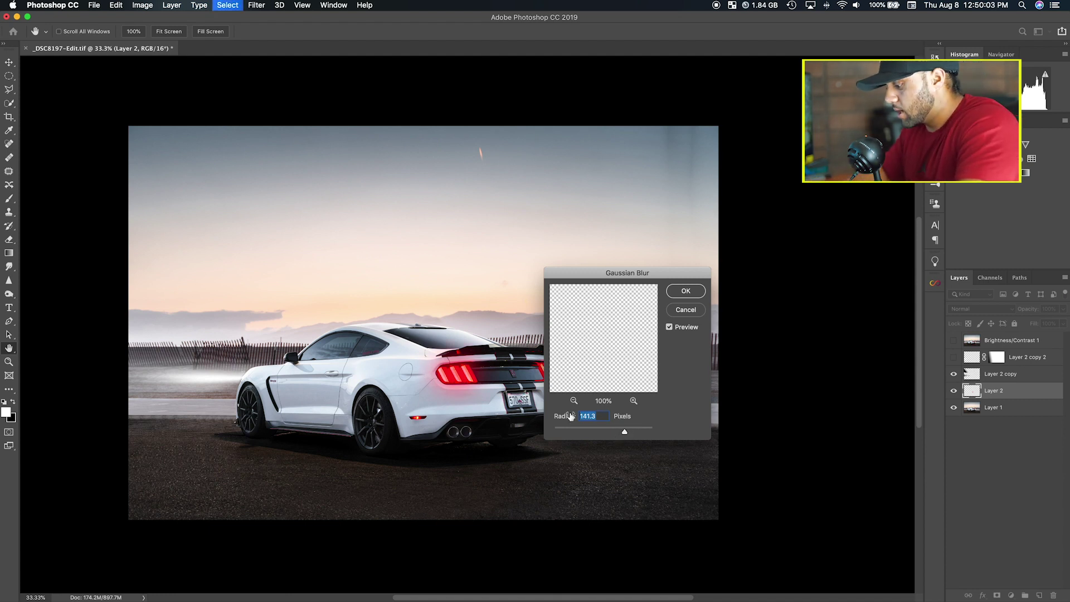
type("170")
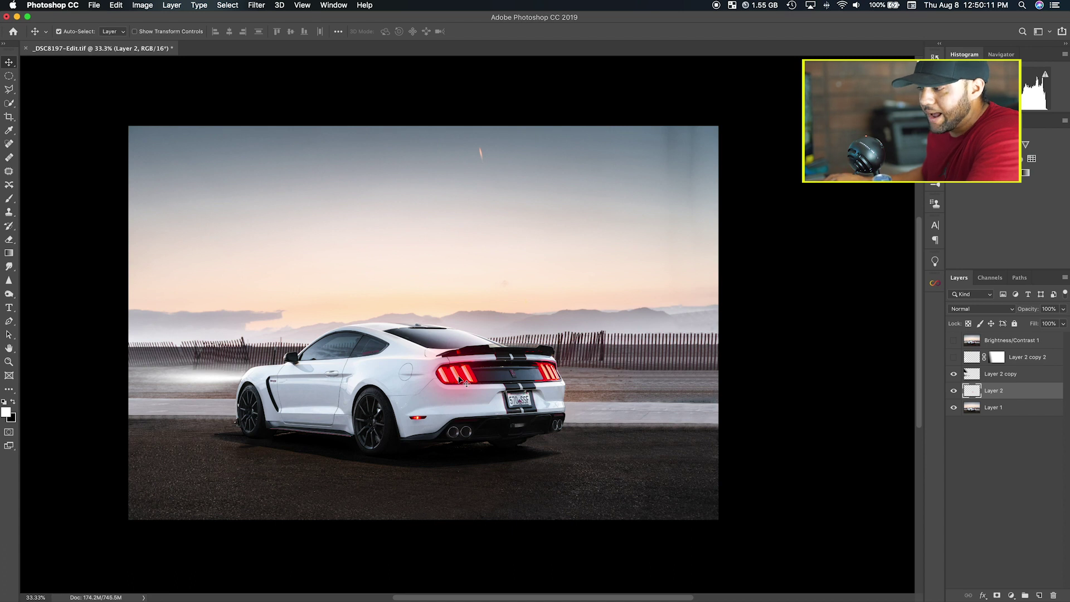
Duplicate the glow onto the right taillight and scale it to about 74%.
left_click_drag(458, 378, 556, 383)
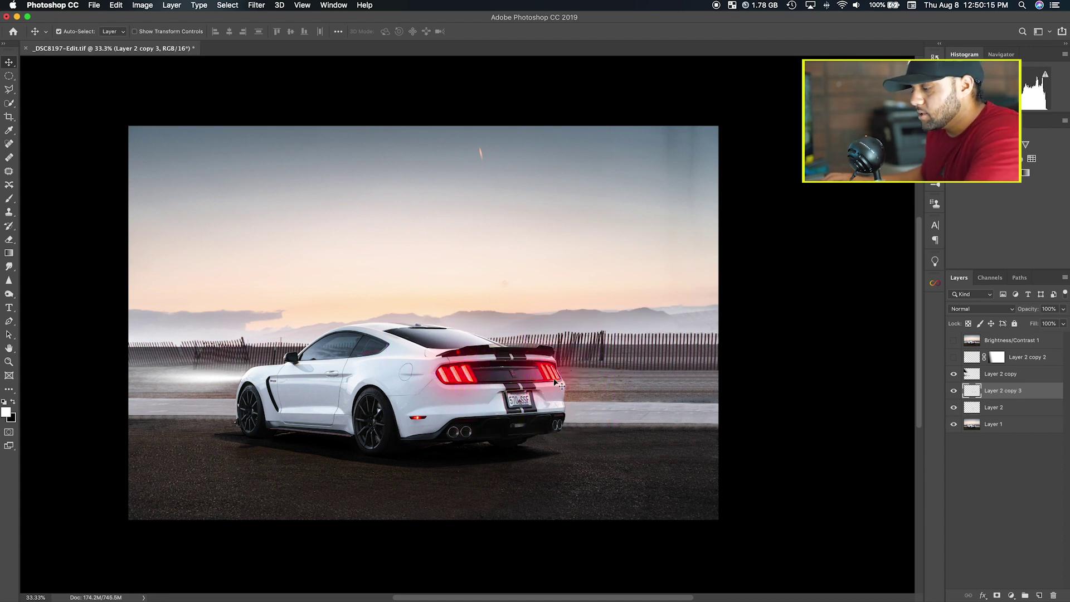
key("ctrl+t")
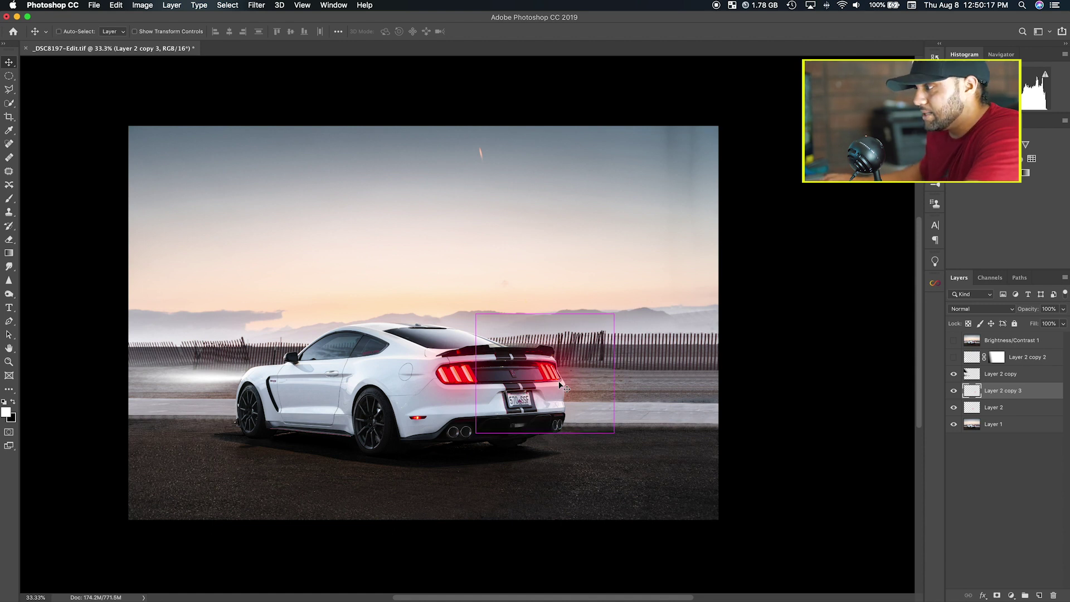
left_click_drag(613, 432, 589, 394)
left_click_drag(527, 362, 543, 377)
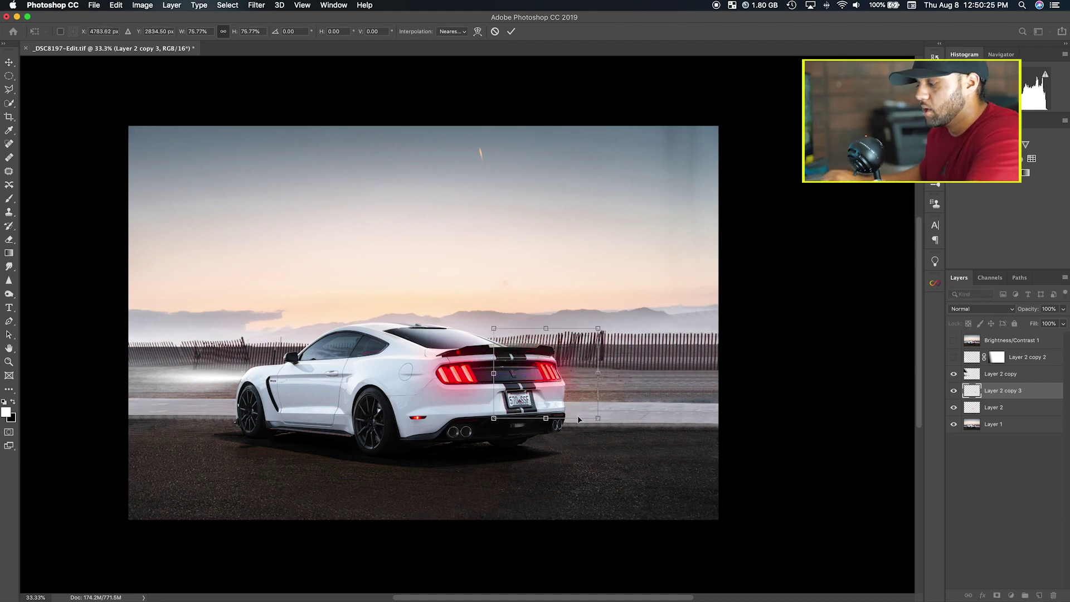
key("Return")
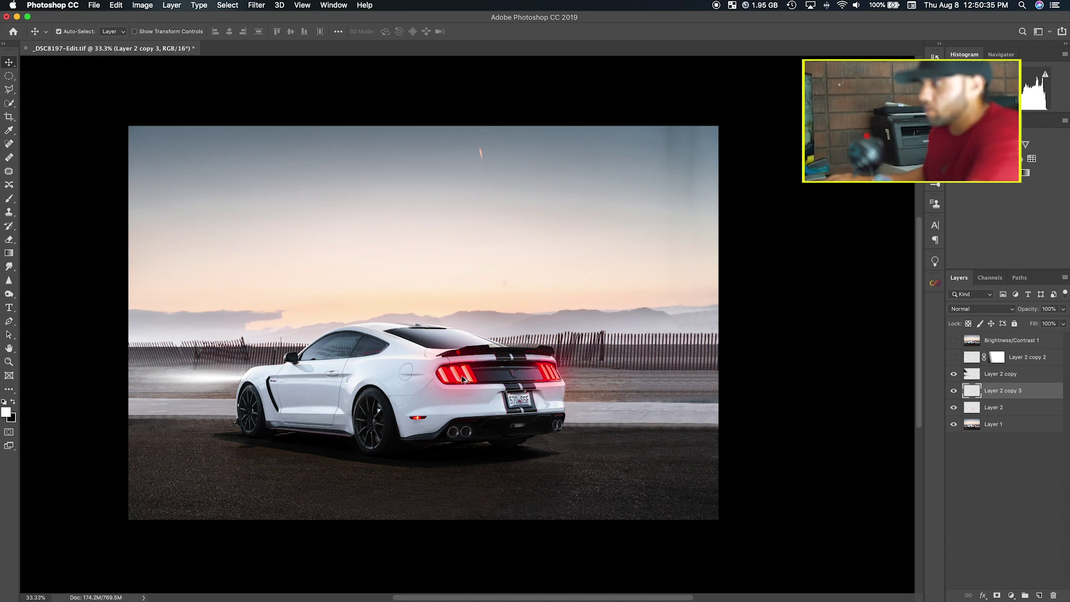
left_click_drag(463, 379, 475, 486)
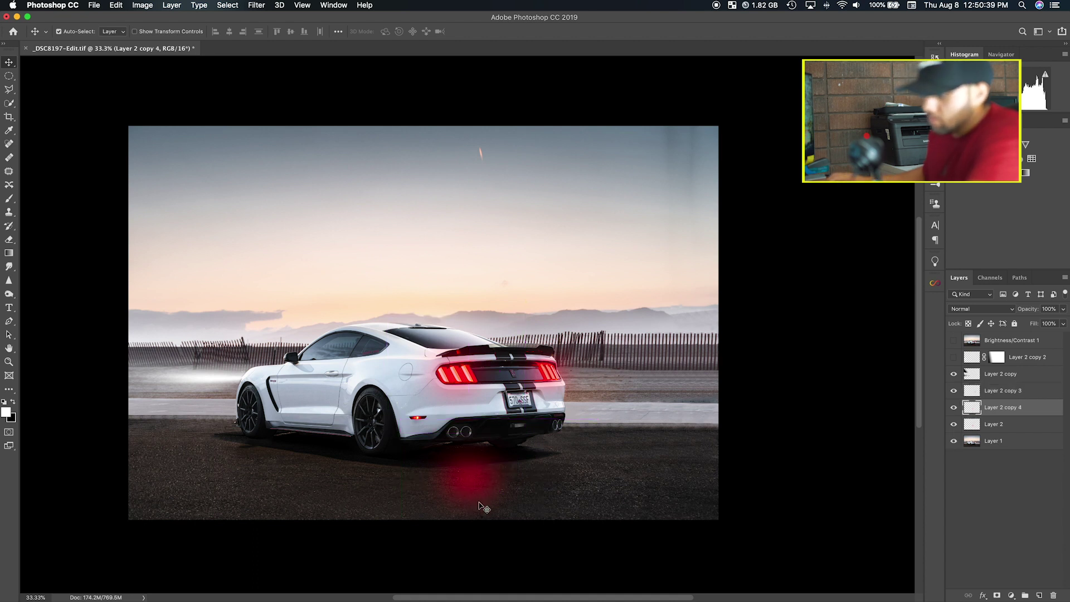
Flatten the ground glow, tilt it about 6 degrees and shift it slightly left.
key("ctrl+t")
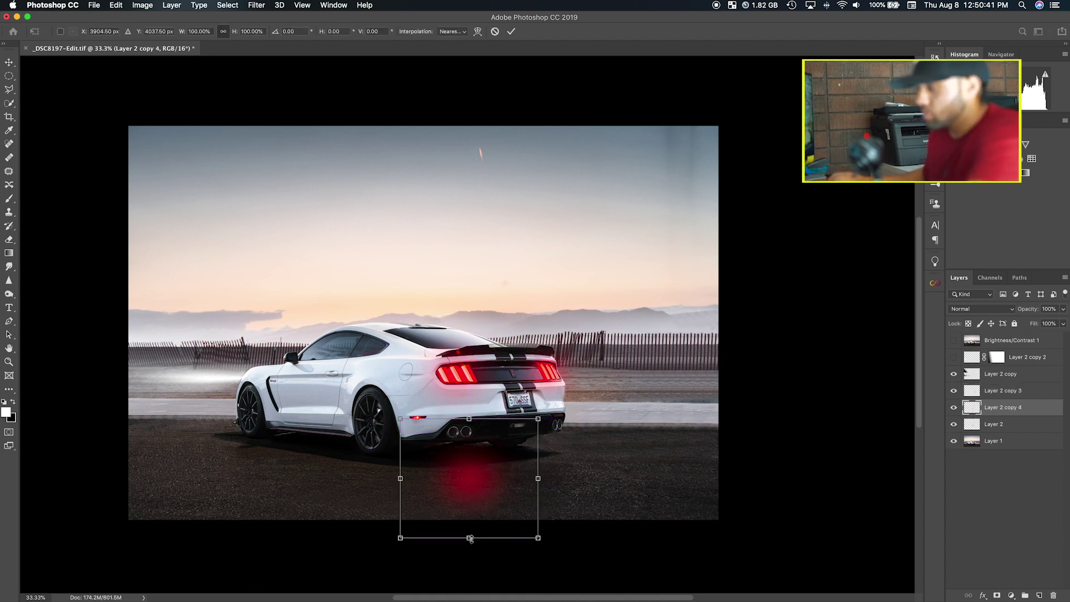
mouse_move(531, 539)
left_mouse_down()
mouse_move(530, 483)
mouse_move(557, 509)
mouse_move(539, 539)
left_mouse_up()
left_click_drag(463, 539, 470, 492)
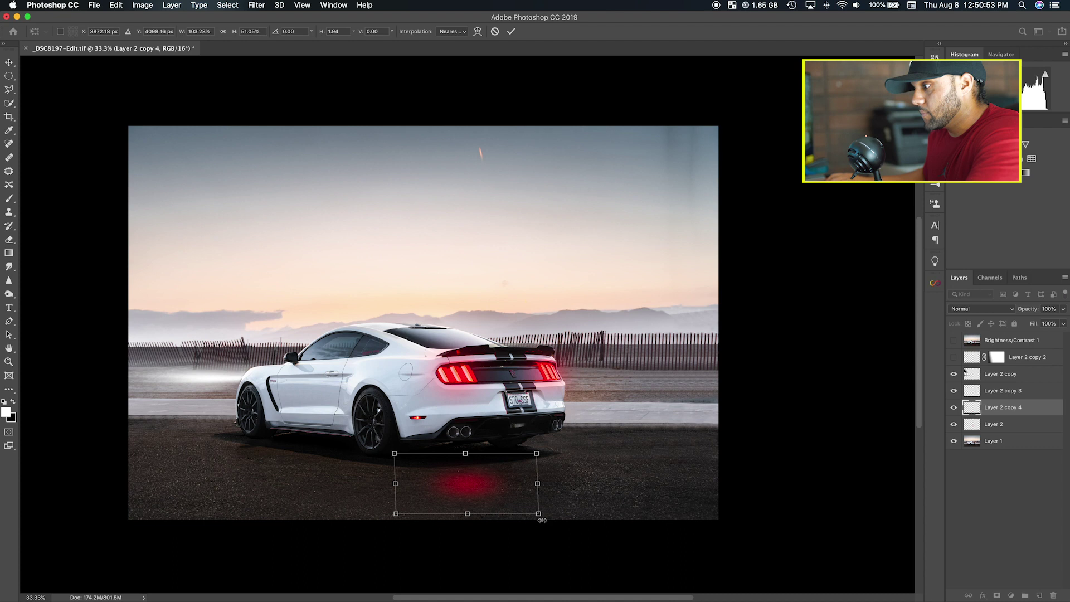
left_click_drag(540, 516, 544, 509)
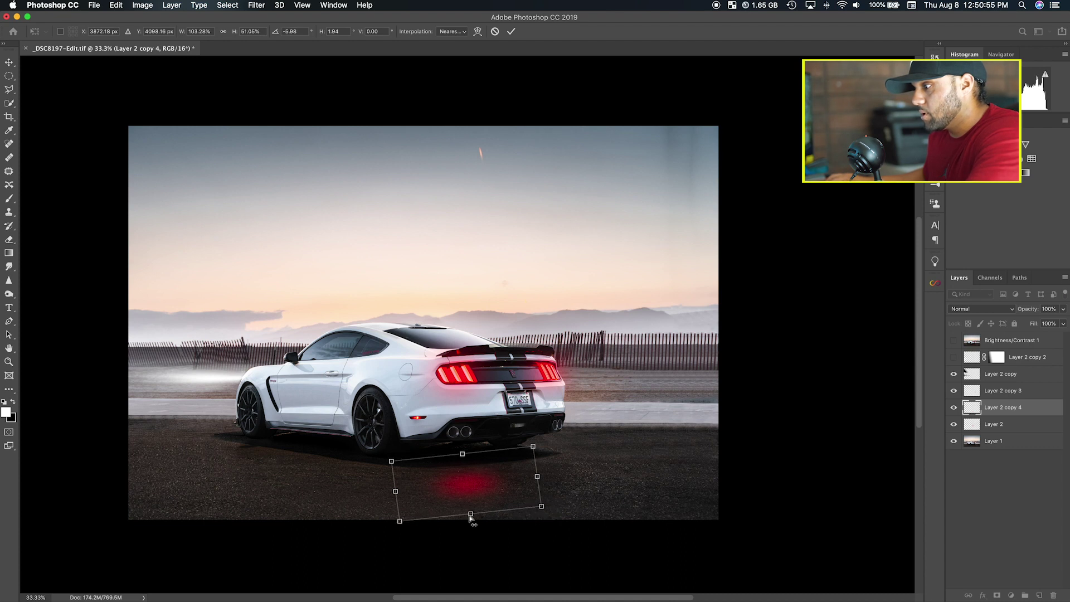
left_click_drag(471, 519, 483, 487)
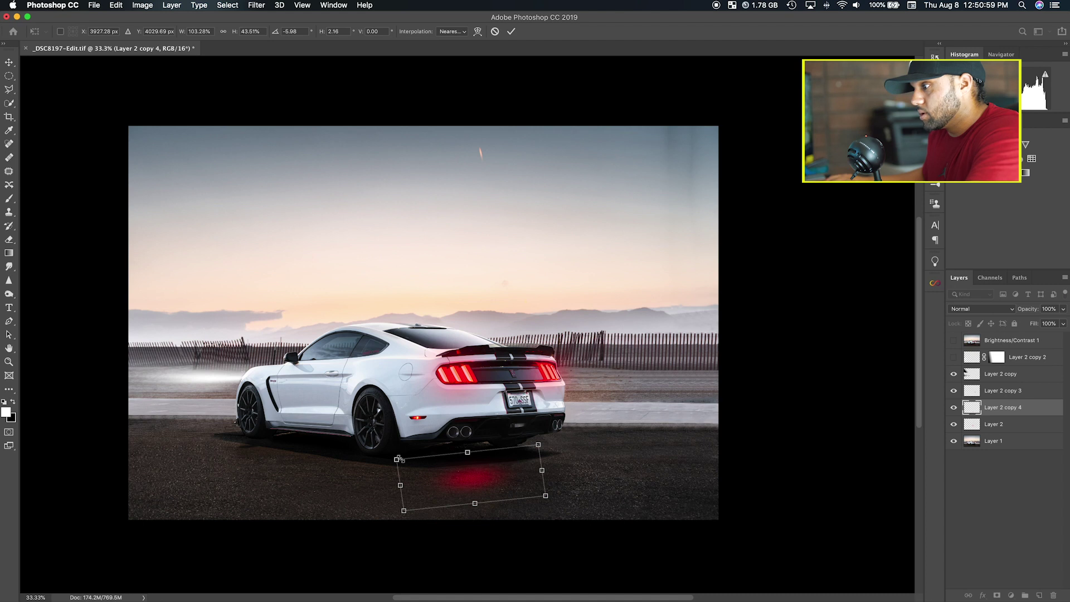
left_click_drag(397, 459, 417, 464)
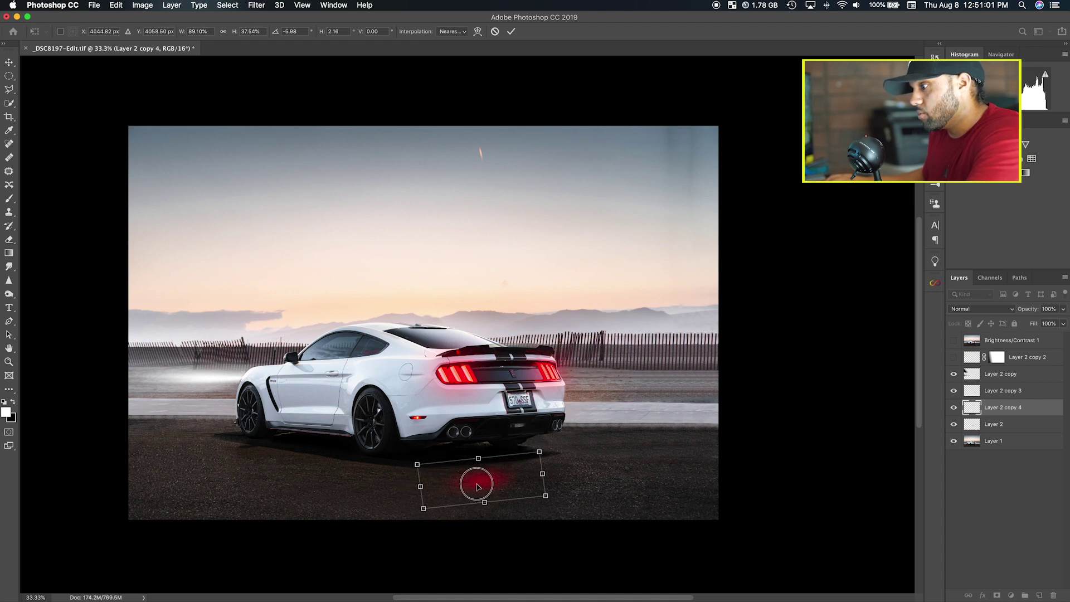
left_click_drag(478, 487, 470, 485)
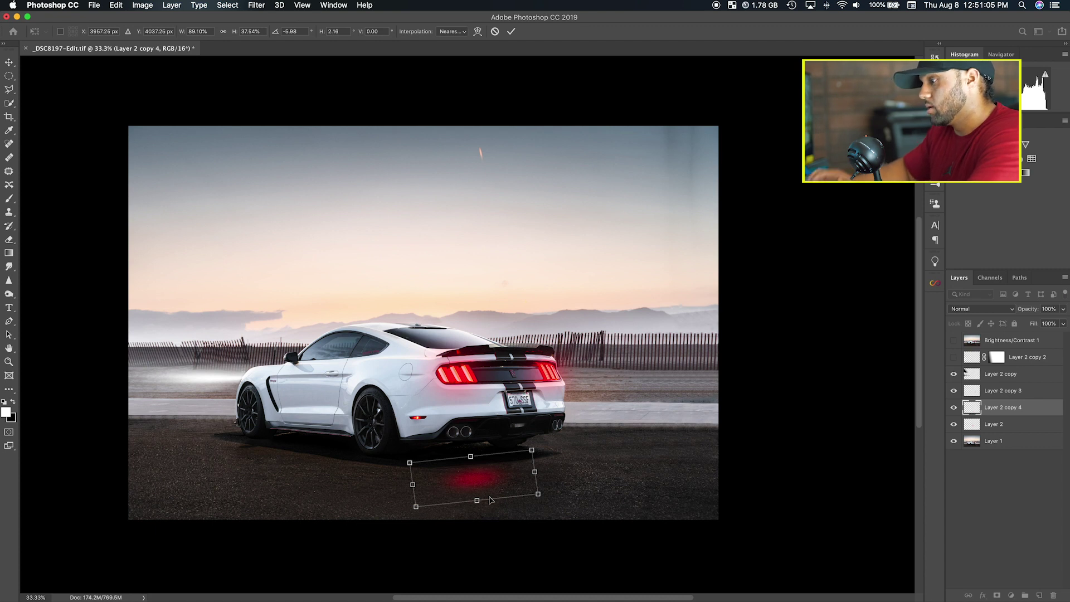
key("Return")
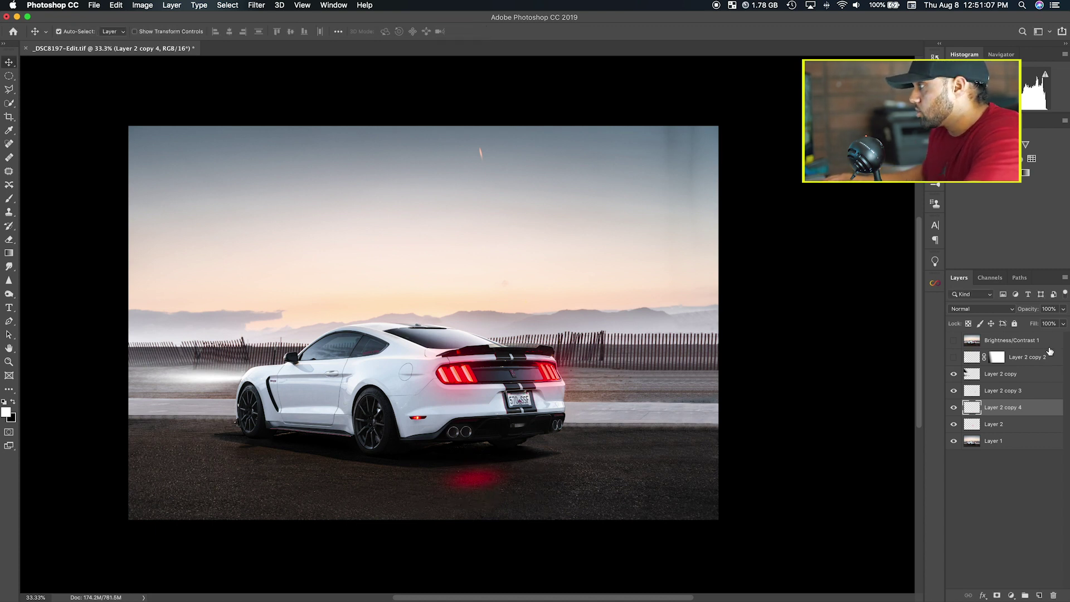
Set the ground glow layer's opacity to 75%.
left_click_drag(1036, 309, 1019, 314)
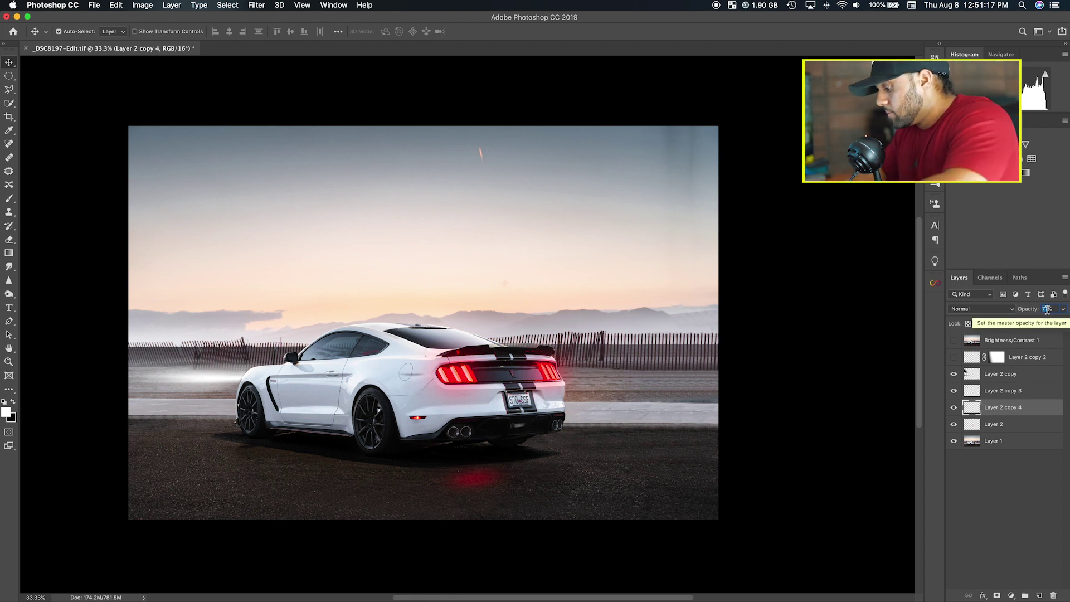
type("75")
key("Return")
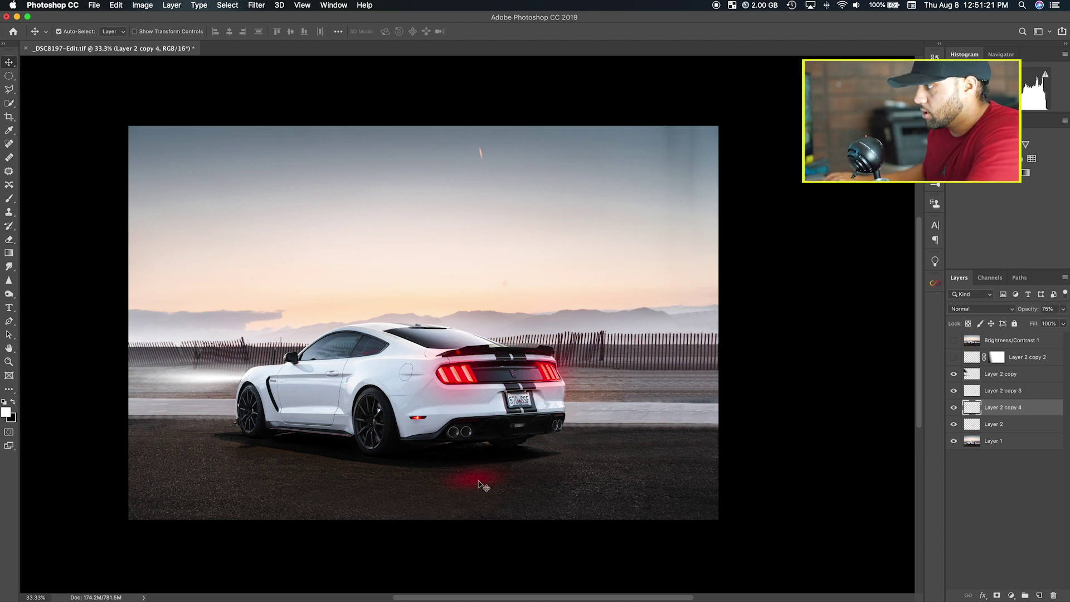
left_click_drag(480, 482, 559, 471)
Shrink the second ground glow to about 79% and nudge it two steps lower.
key("ctrl+t")
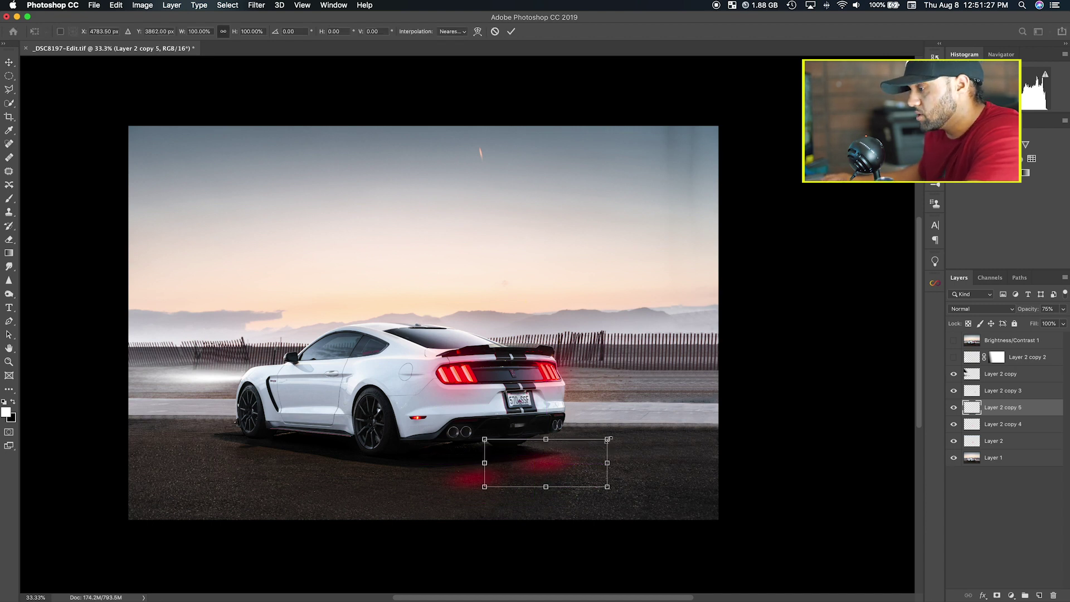
left_click_drag(606, 440, 569, 464)
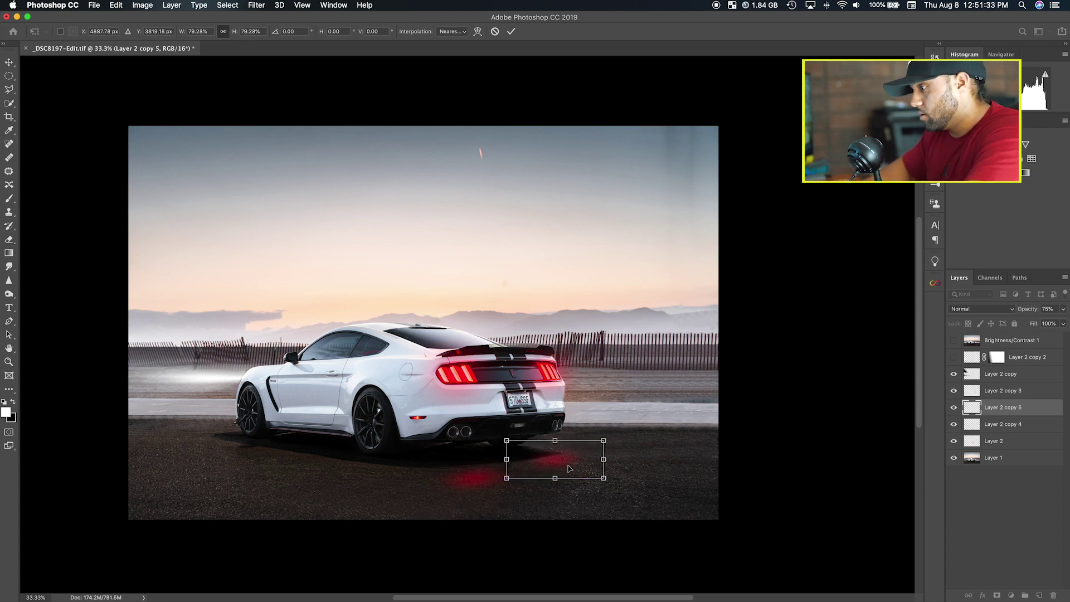
key("Down")
key("Down")
key("Down")
key("Down")
key("Down")
key("Down")
key("Down")
key("Down")
key("Down")
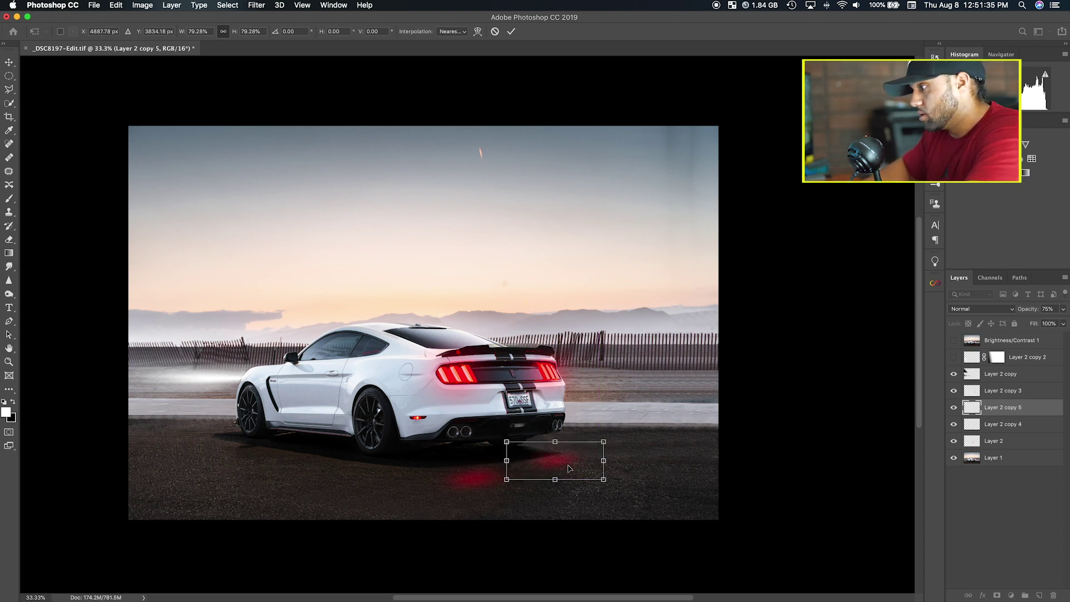
key("Down")
key("Down")
key("Return")
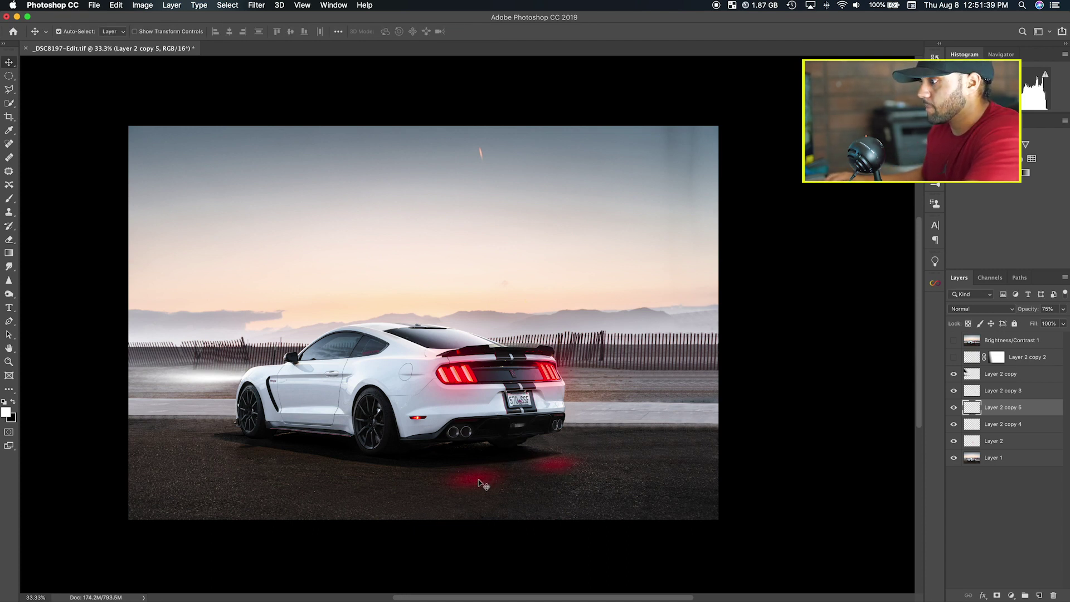
key("alt+bracketleft")
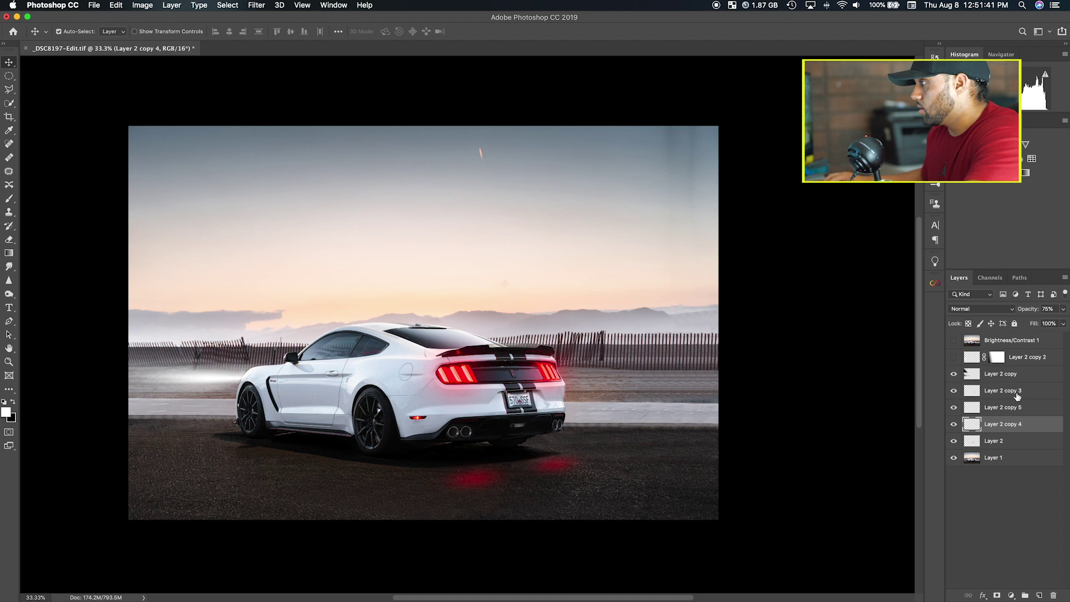
Check the glow layers' visibility, then merge Layer 2 copy 4 into Layer 2 copy 5.
left_click(1017, 395)
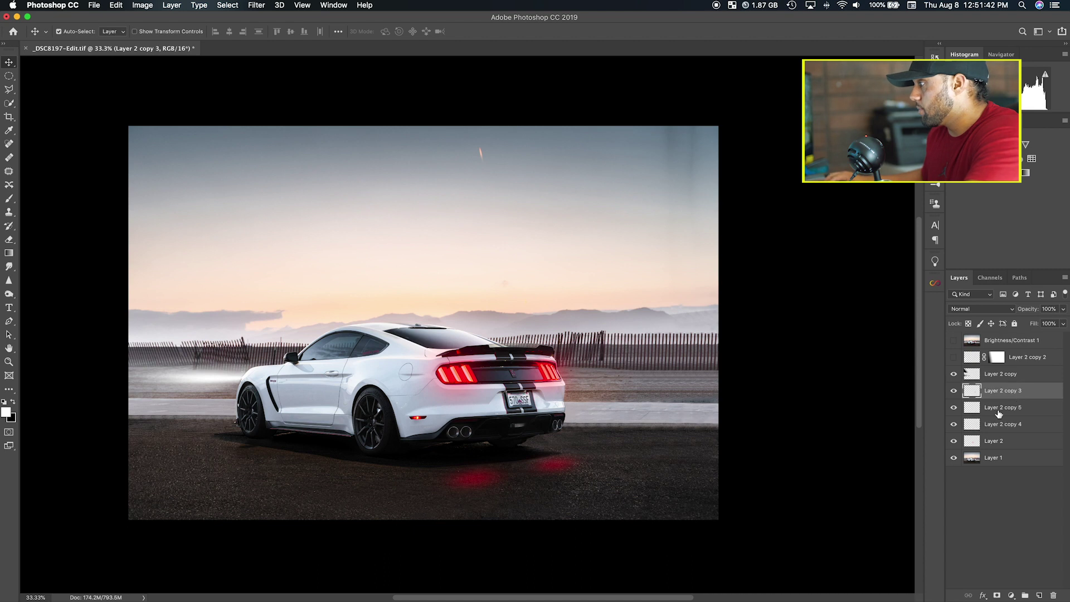
left_click(953, 390)
left_click(954, 391)
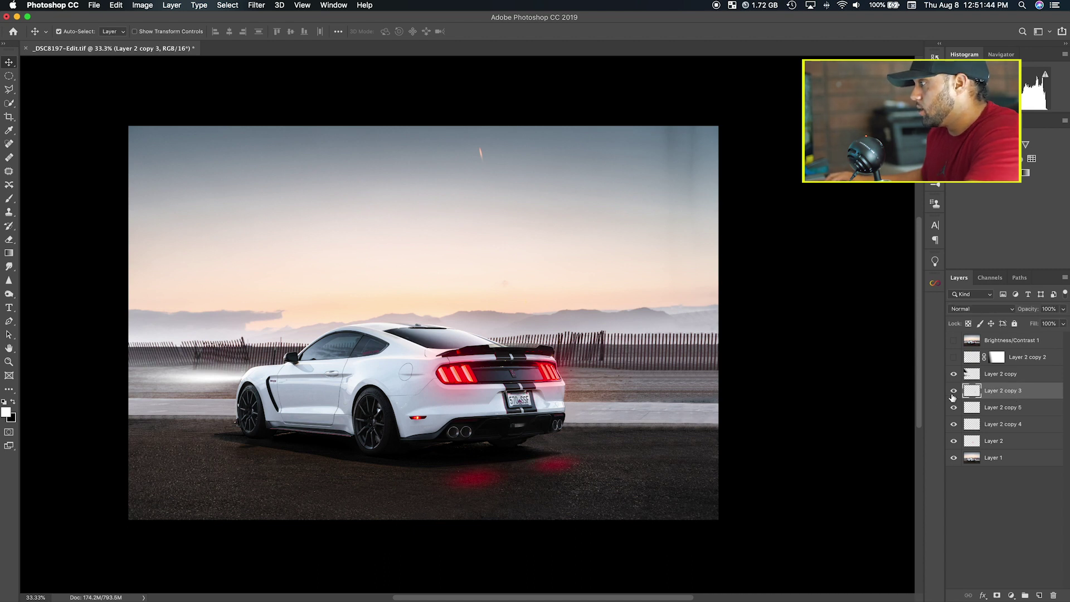
left_click(954, 441)
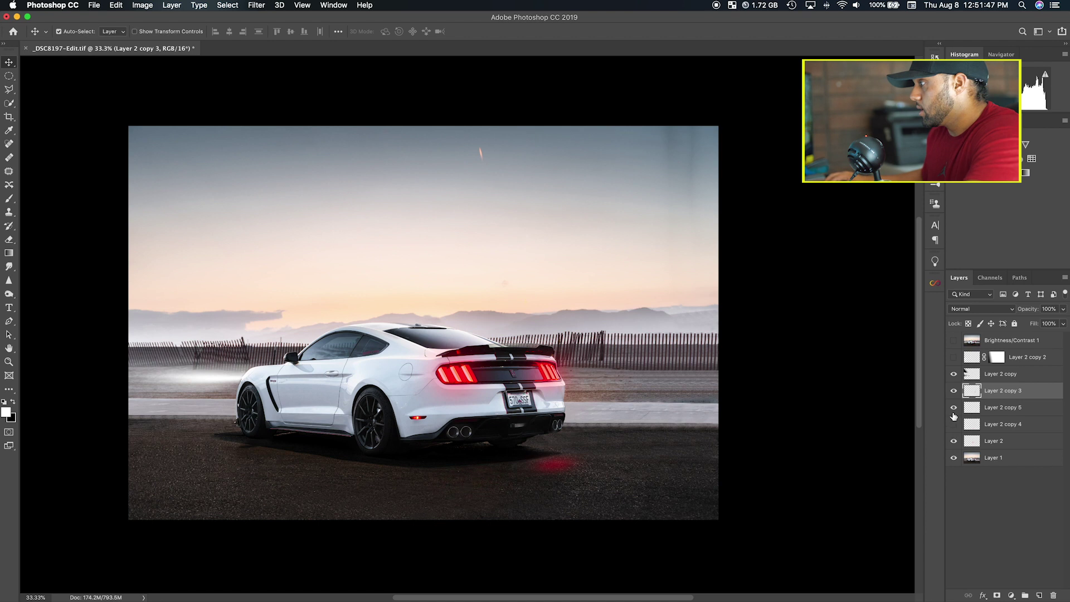
left_click(1002, 408)
left_click(1001, 424, "shift")
right_click(1001, 425)
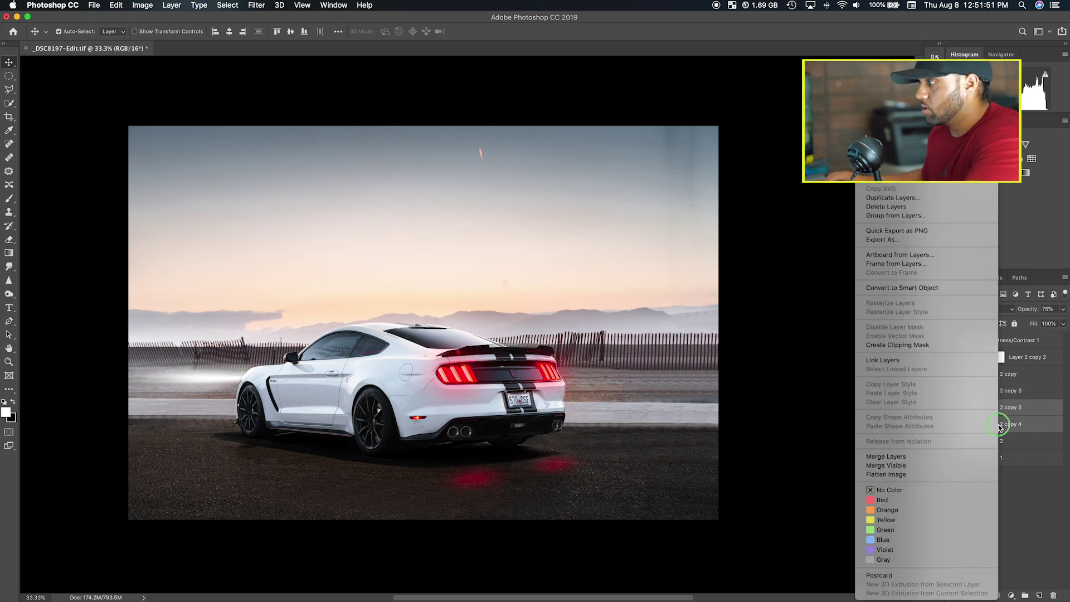
left_click(962, 456)
Merge Layer 2 into Layer 2 copy 3, then compare Layer 2 copy 5's reflection.
left_click(998, 393)
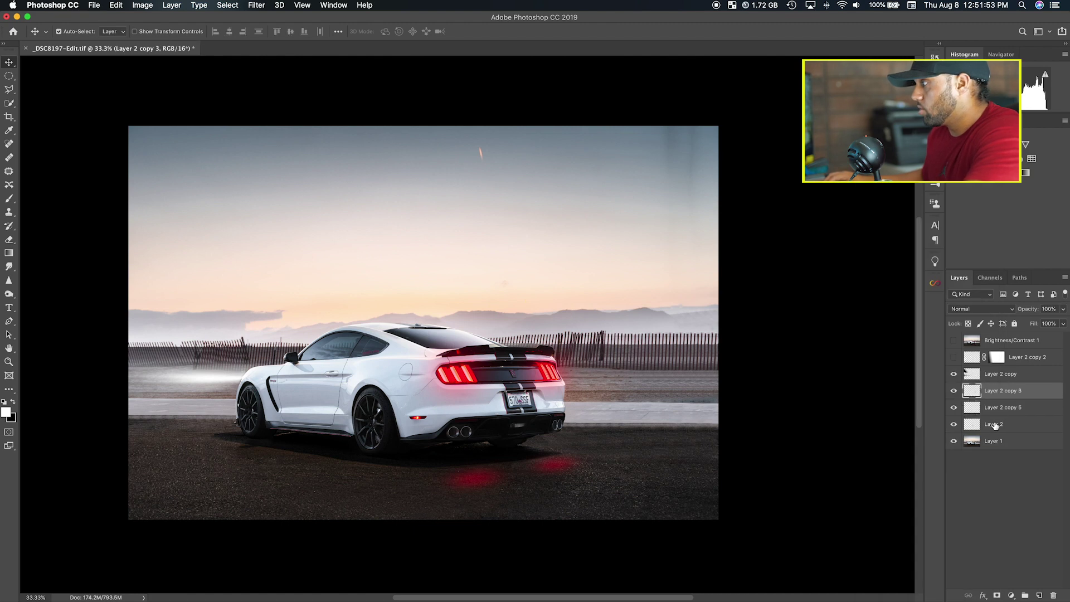
left_click(996, 425, "super")
right_click(997, 426)
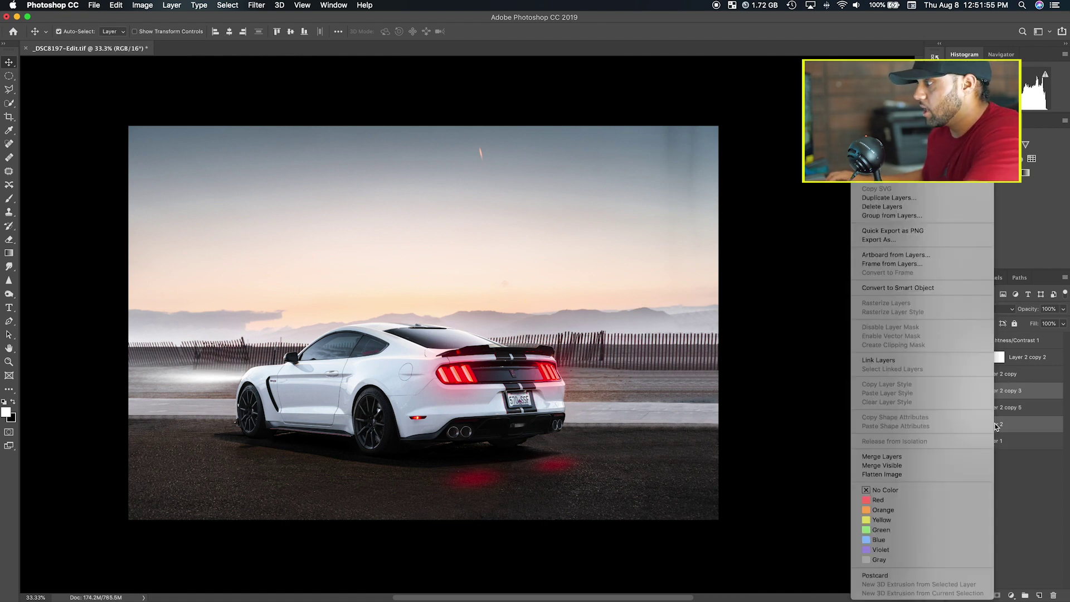
left_click(955, 457)
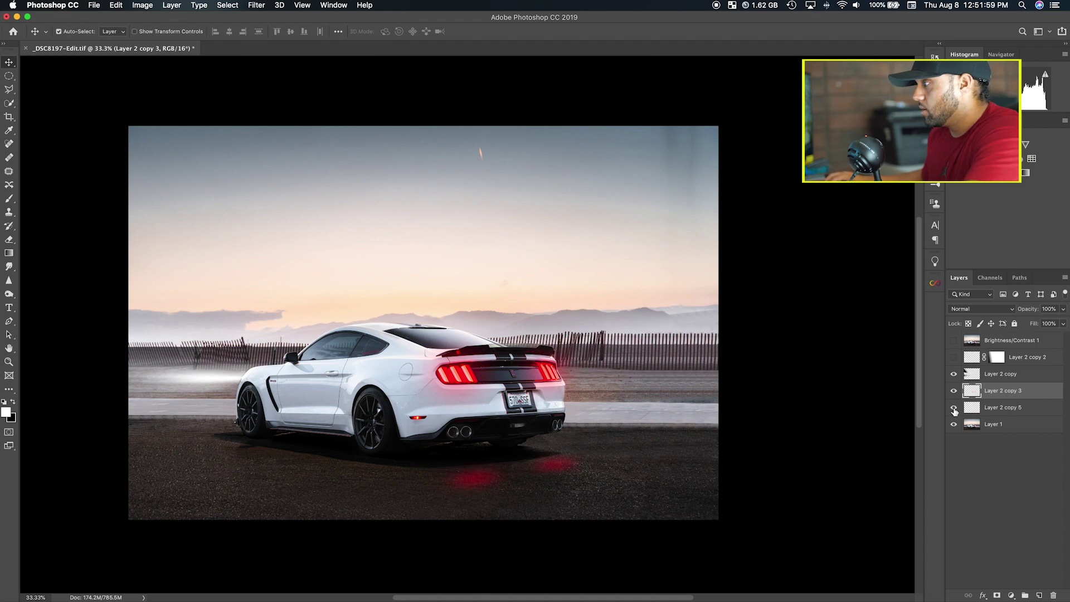
left_click(991, 411)
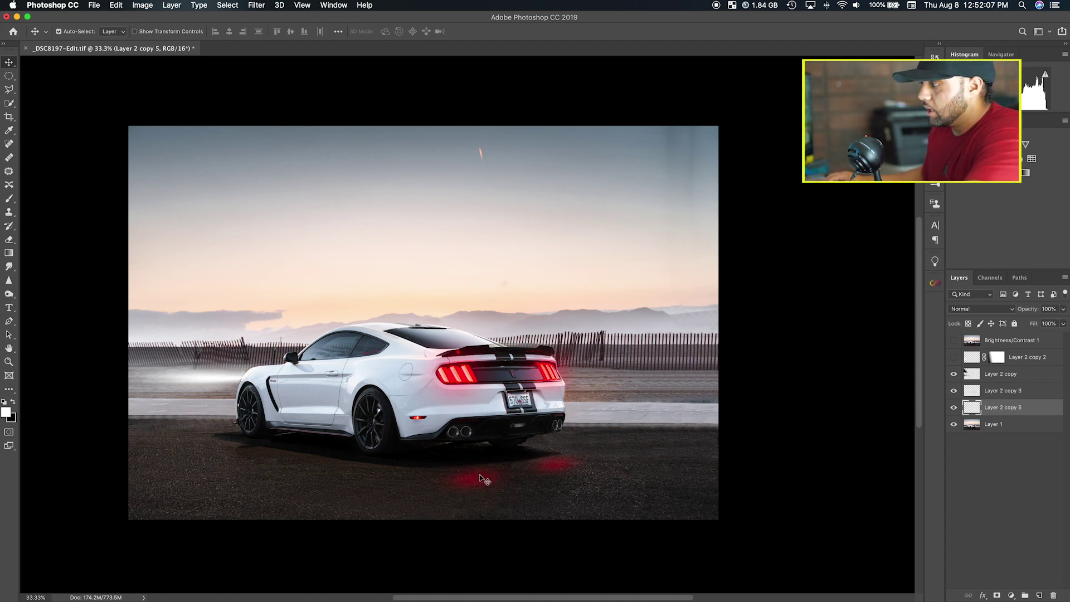
left_click(954, 408)
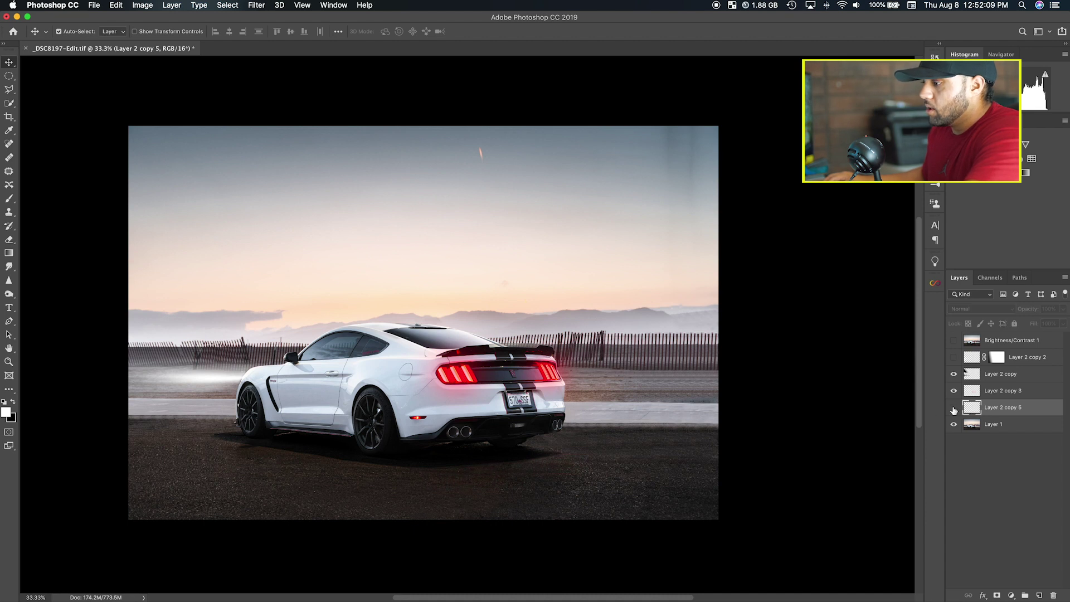
left_click(954, 408)
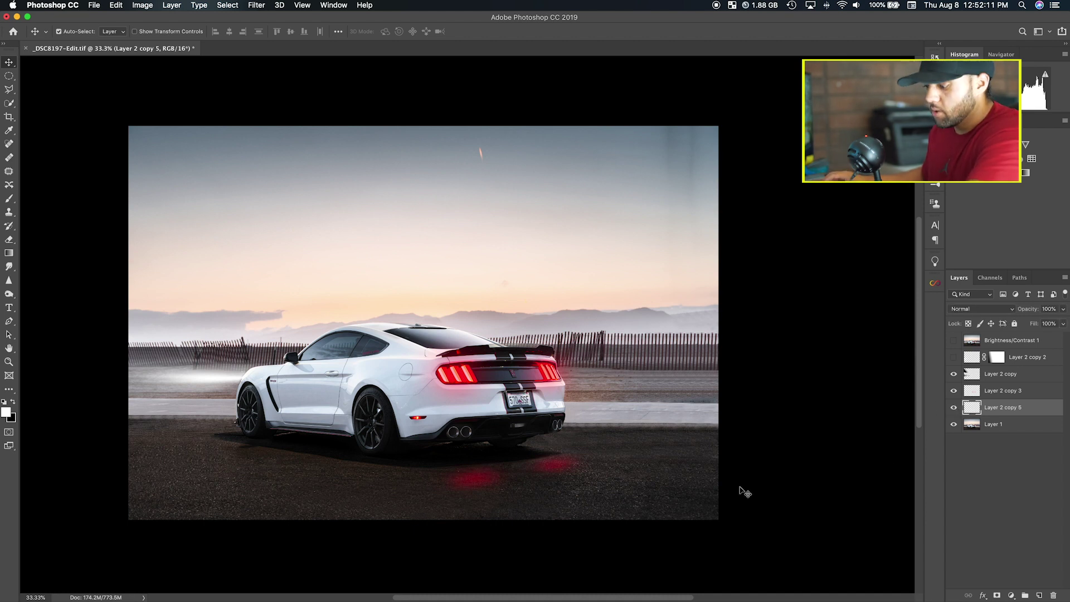
Apply Filter > Blur > Gaussian Blur at 70.7 pixels to Layer 2 copy 5.
left_click(257, 5)
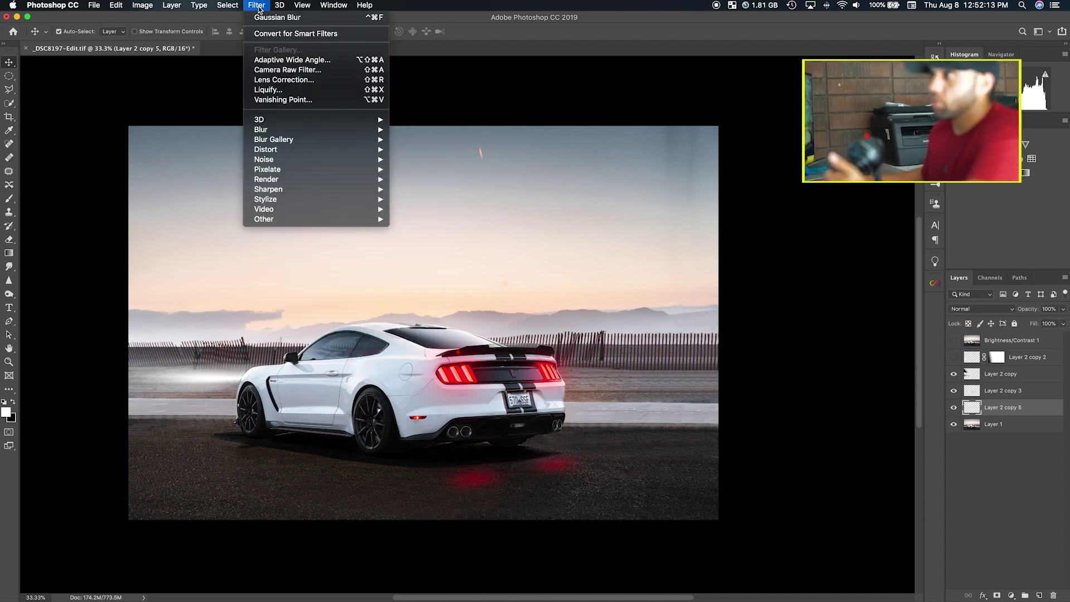
mouse_move(304, 132)
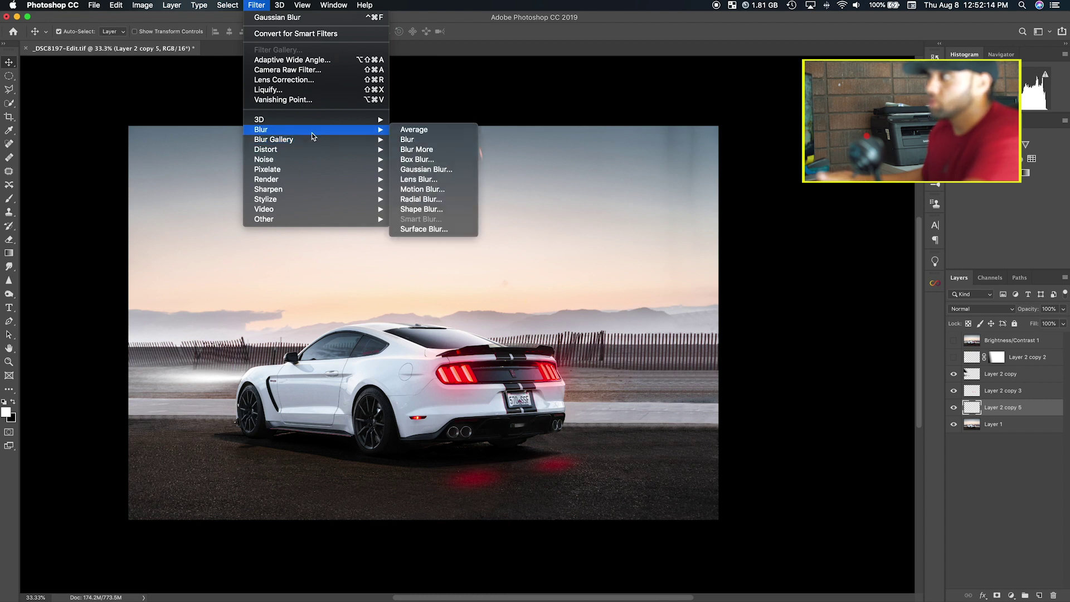
left_click(427, 168)
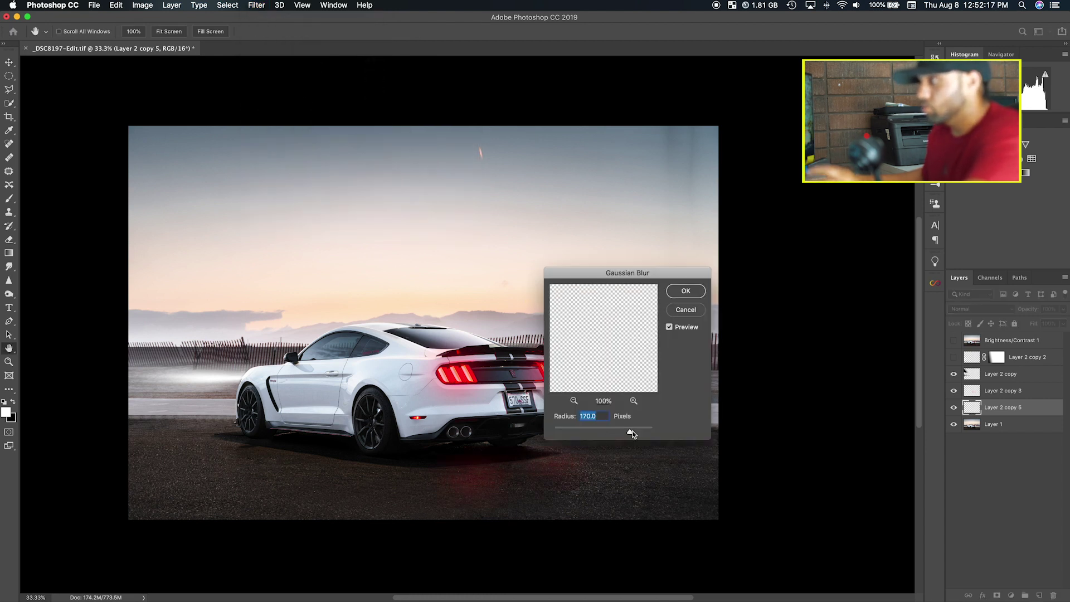
left_click_drag(630, 431, 613, 433)
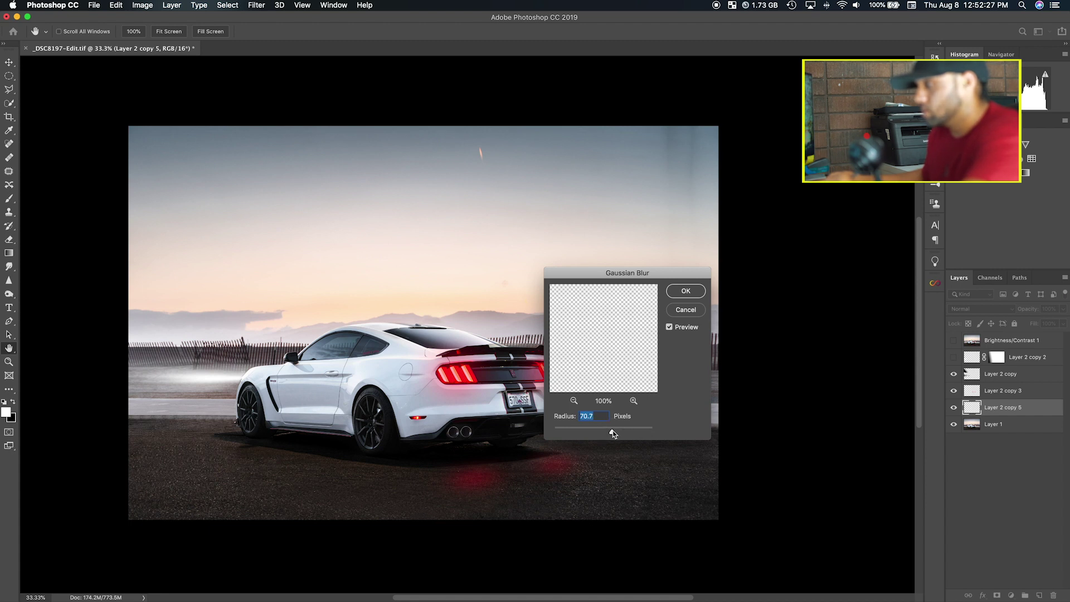
left_click(684, 292)
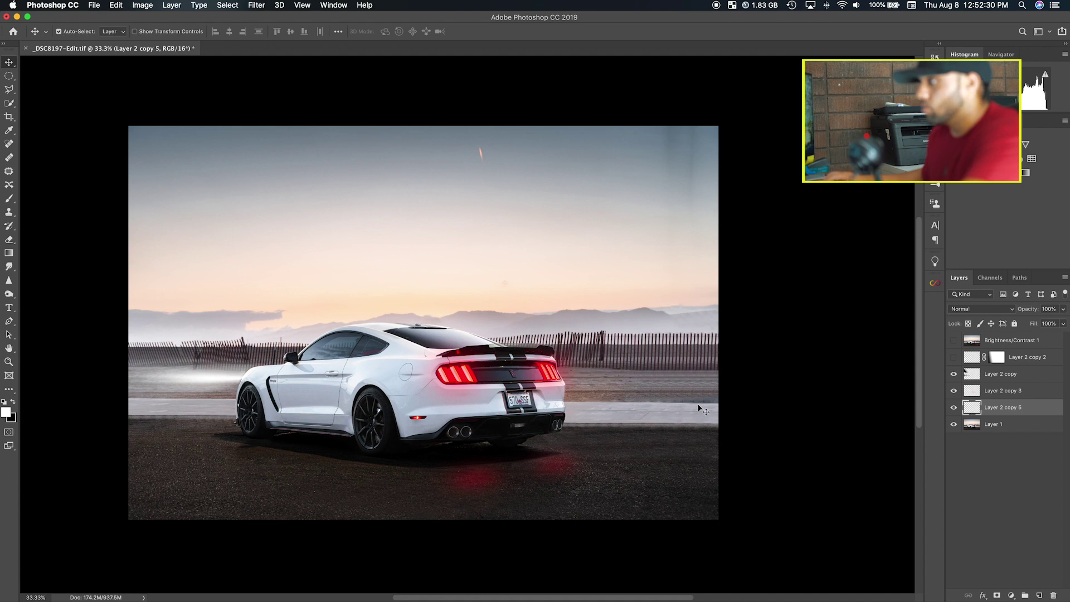
left_click(954, 357)
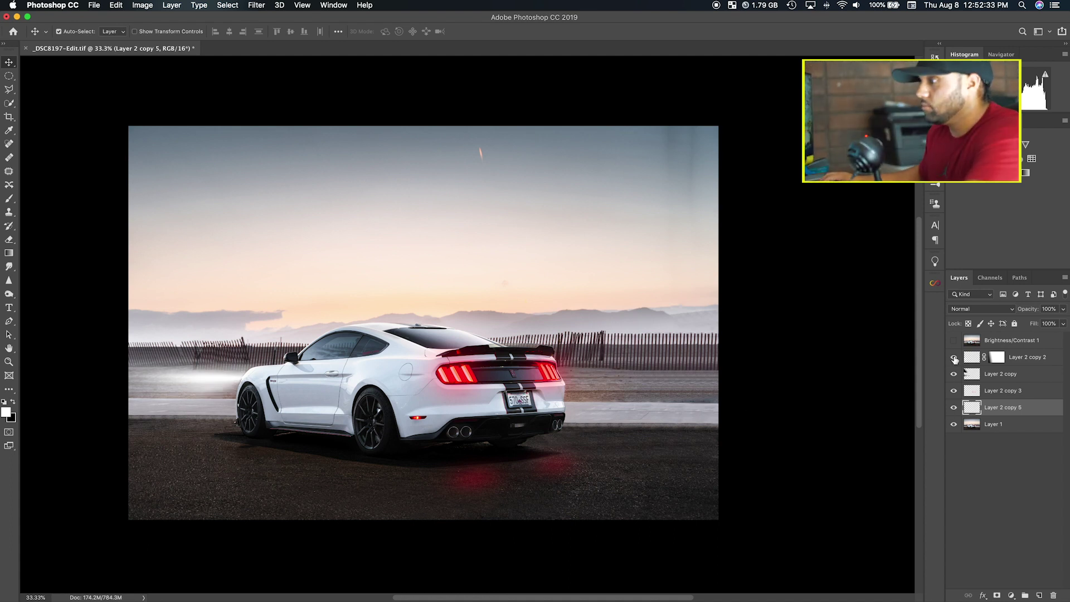
left_click(954, 358)
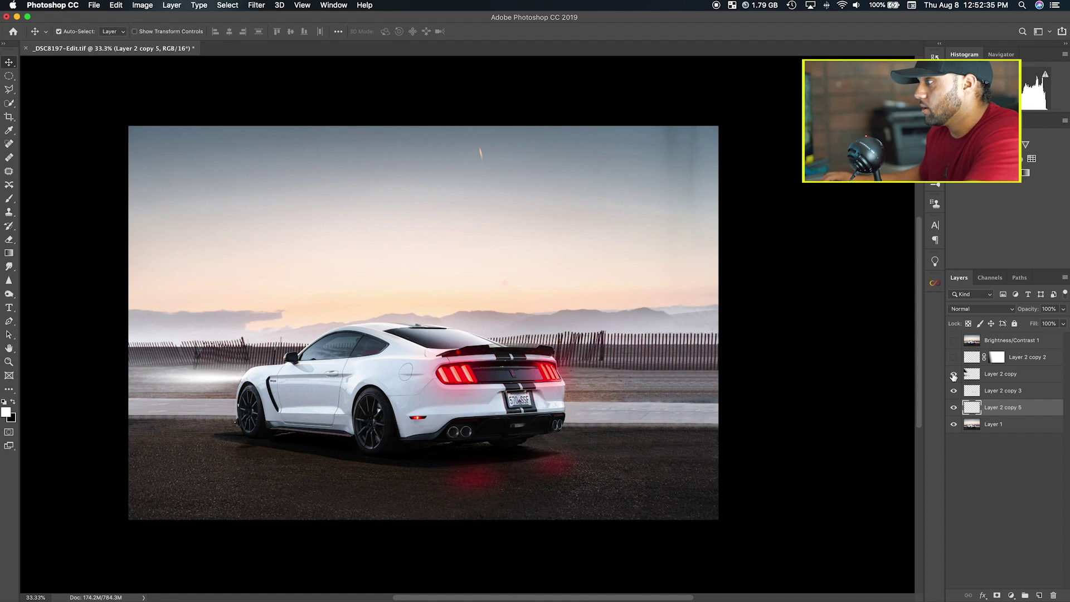
left_click(953, 375)
left_click(954, 407)
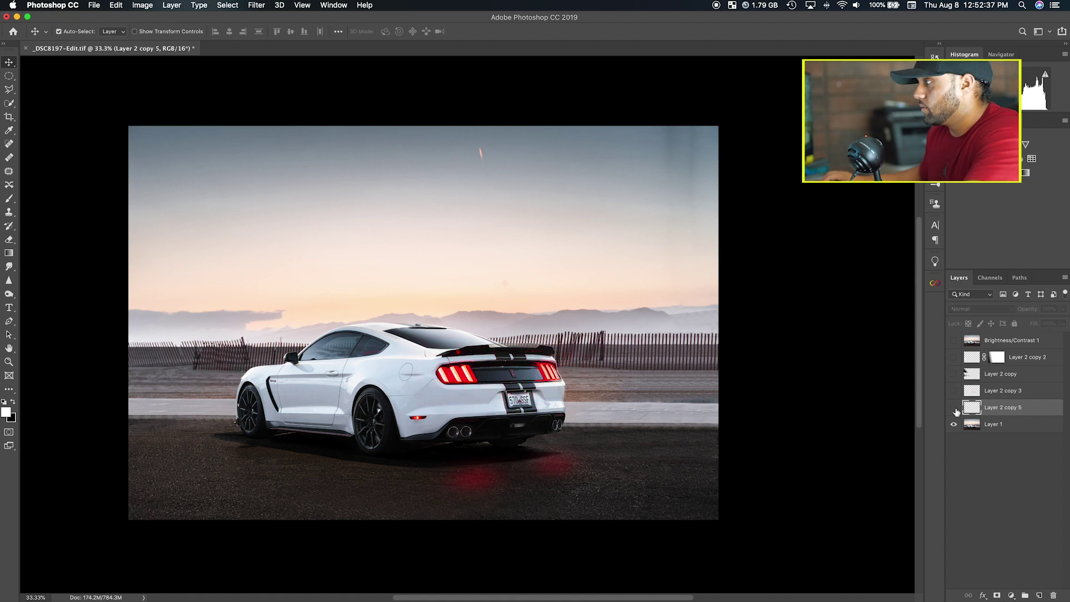
left_click(954, 376)
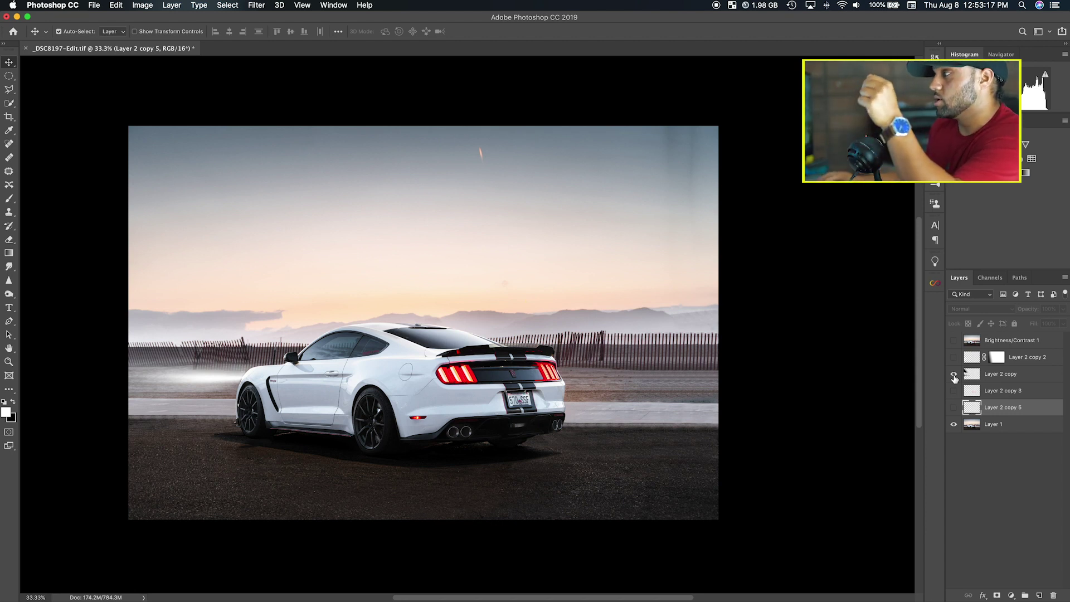
left_click(953, 375)
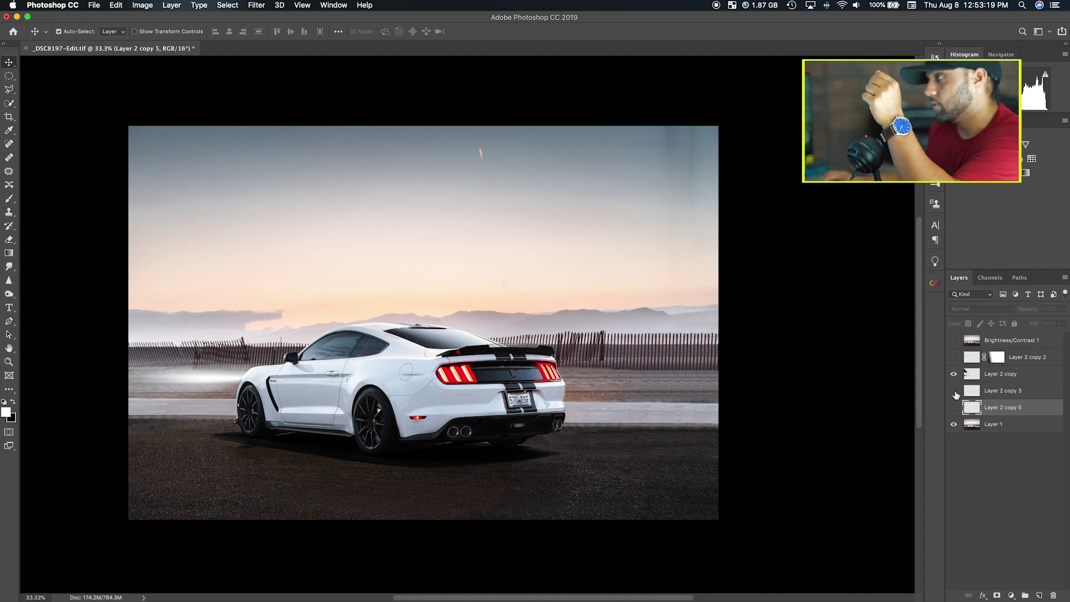
left_click(954, 392)
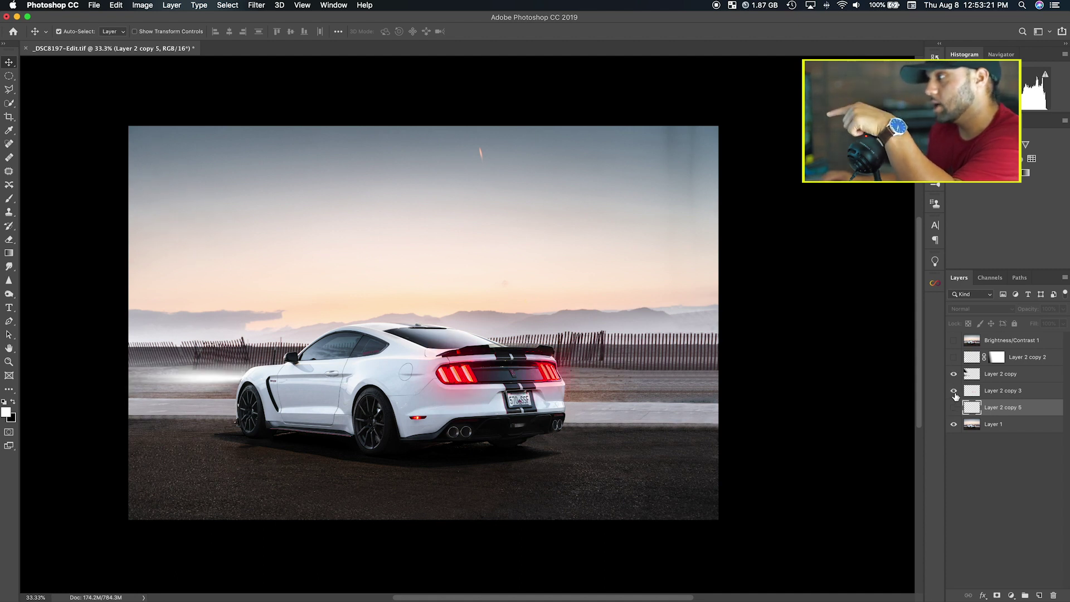
left_click(953, 408)
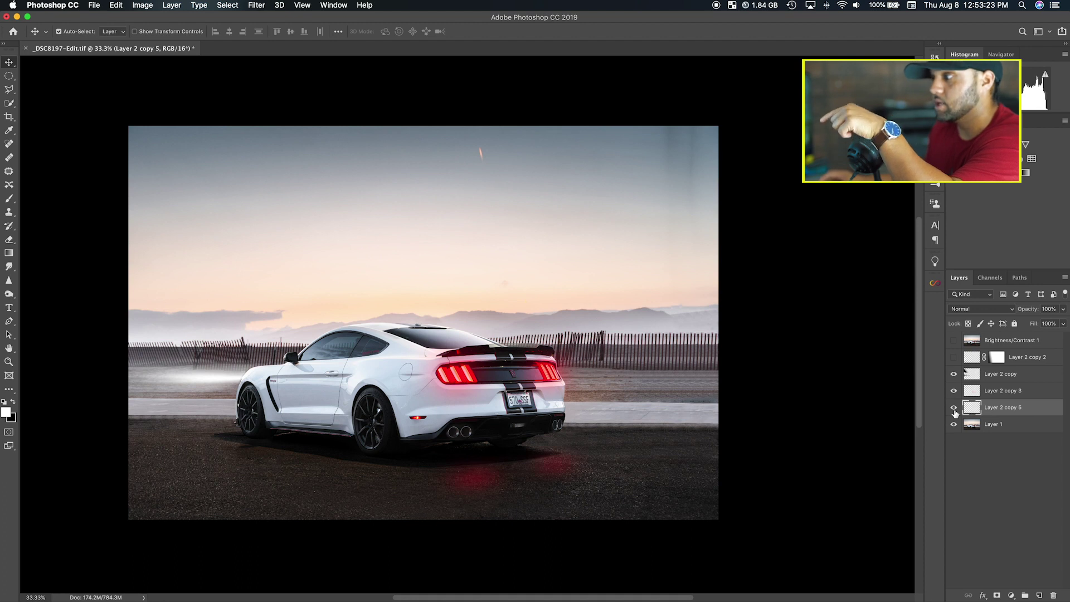